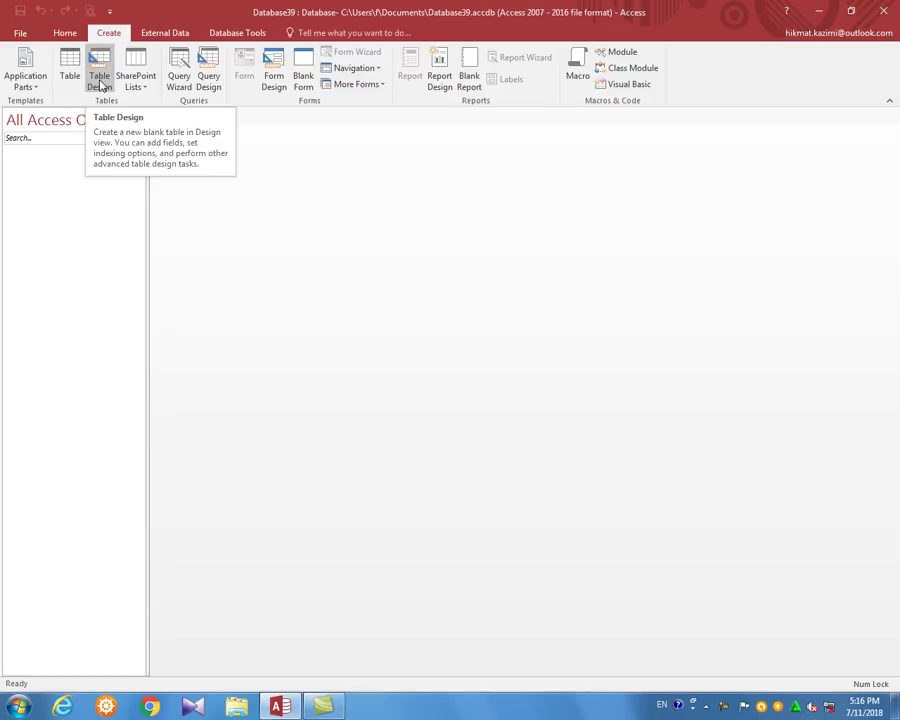
Start a new blank Table1 in Design view with Table Design
click(100, 80)
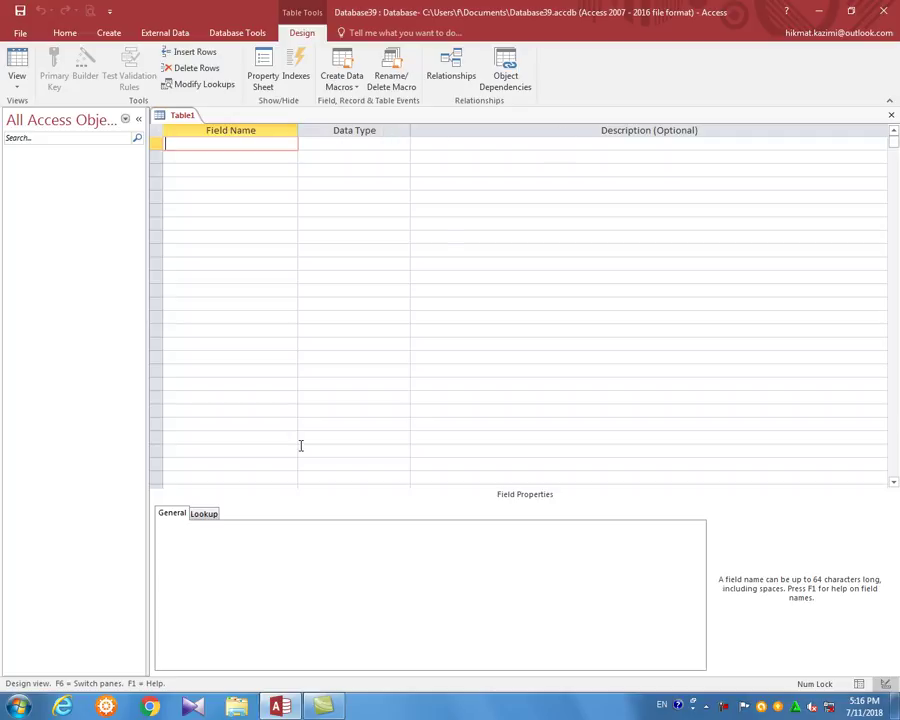
Define the first field, SID, with the AutoNumber data type
click(255, 183)
click(256, 208)
click(253, 183)
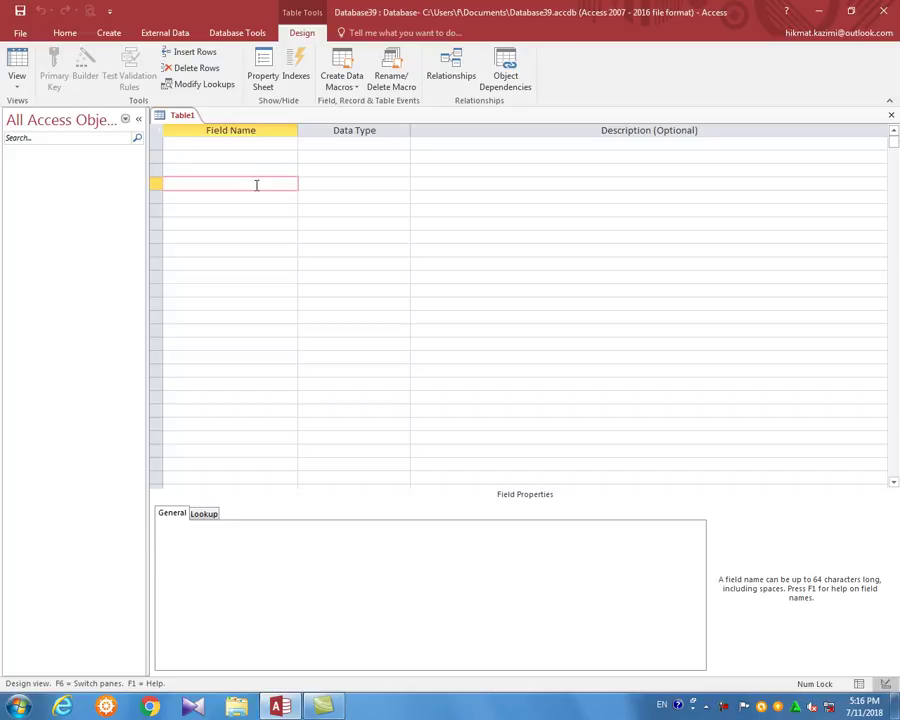
click(384, 142)
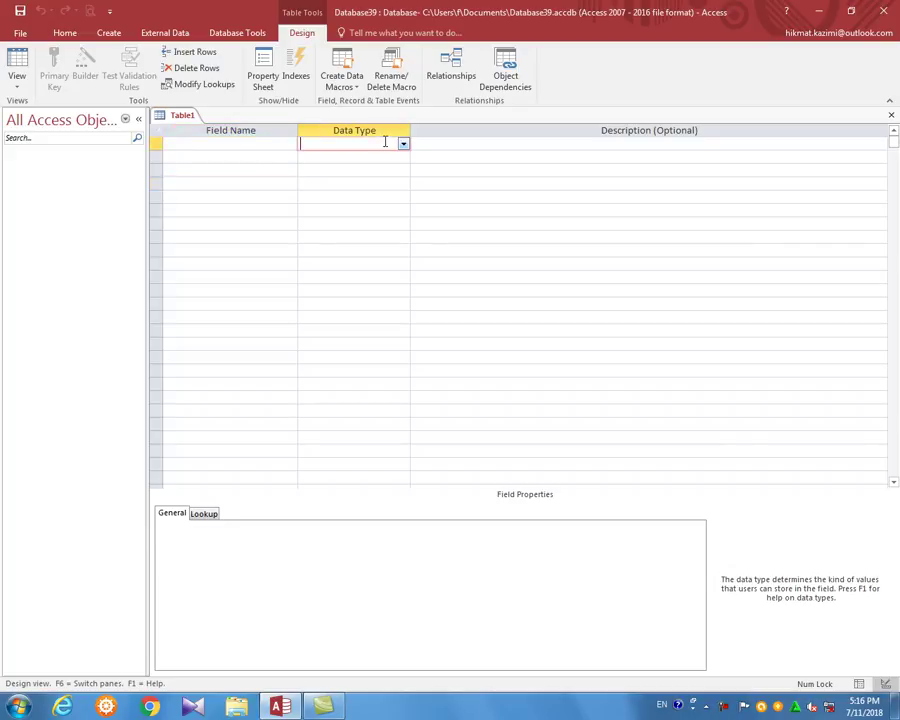
click(521, 153)
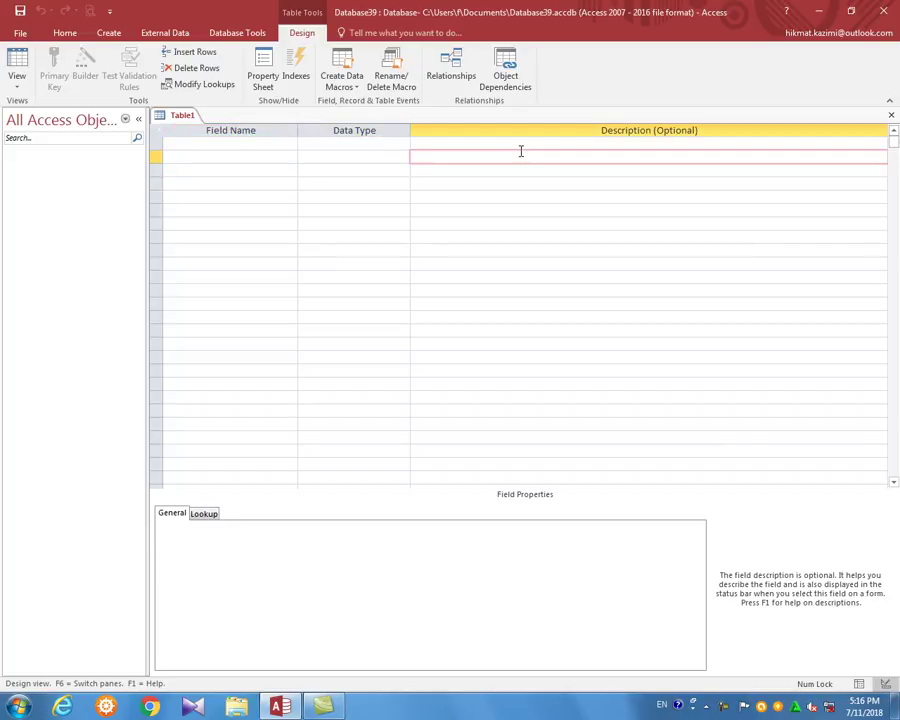
click(265, 143)
key(Tab)
click(276, 147)
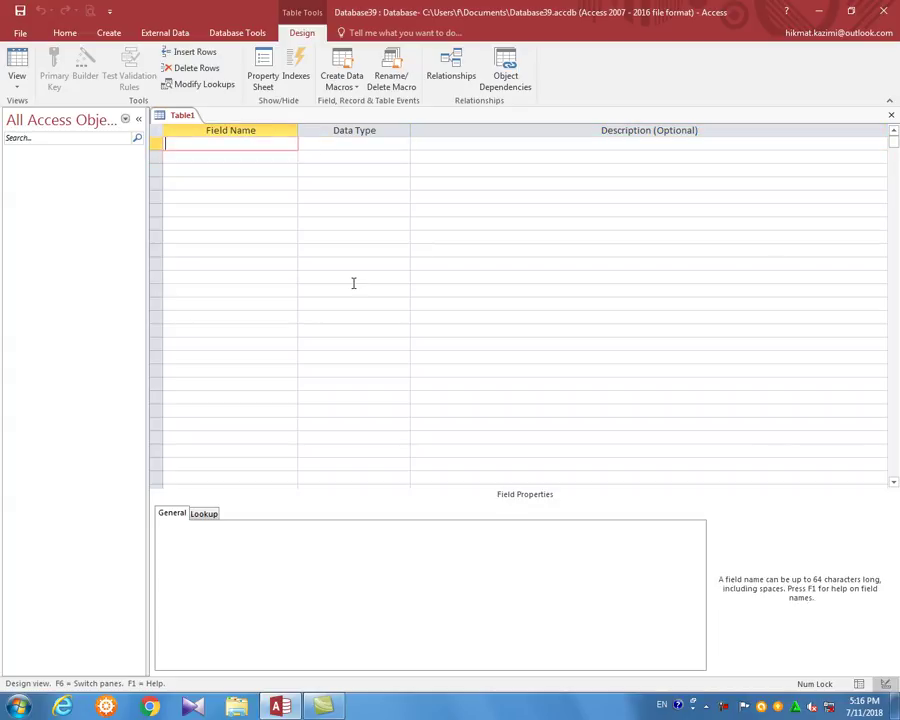
key(Caps_Lock)
text(SID)
key(Tab)
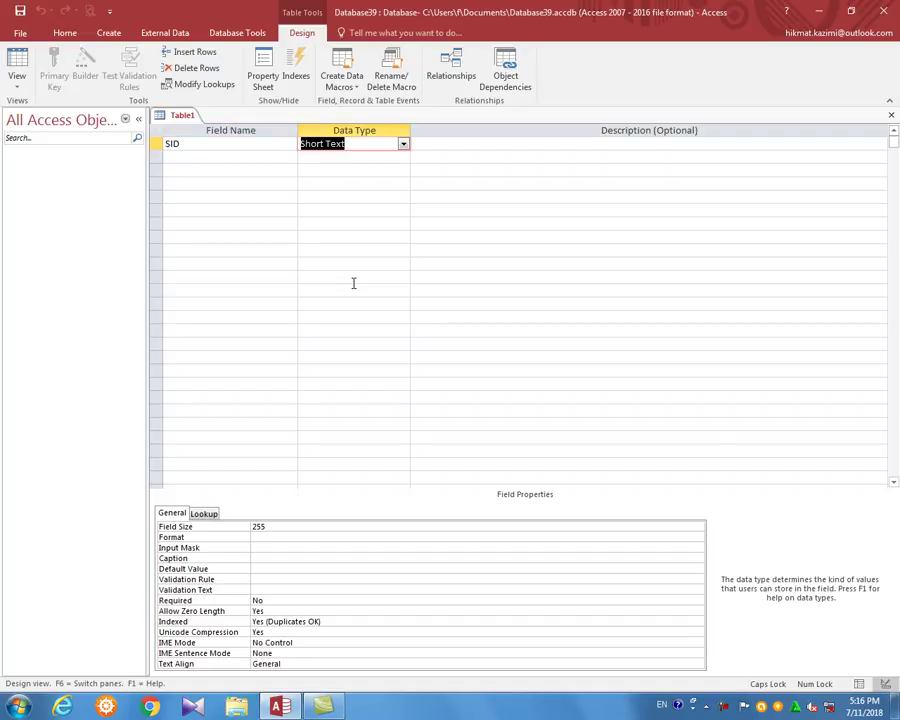
click(402, 145)
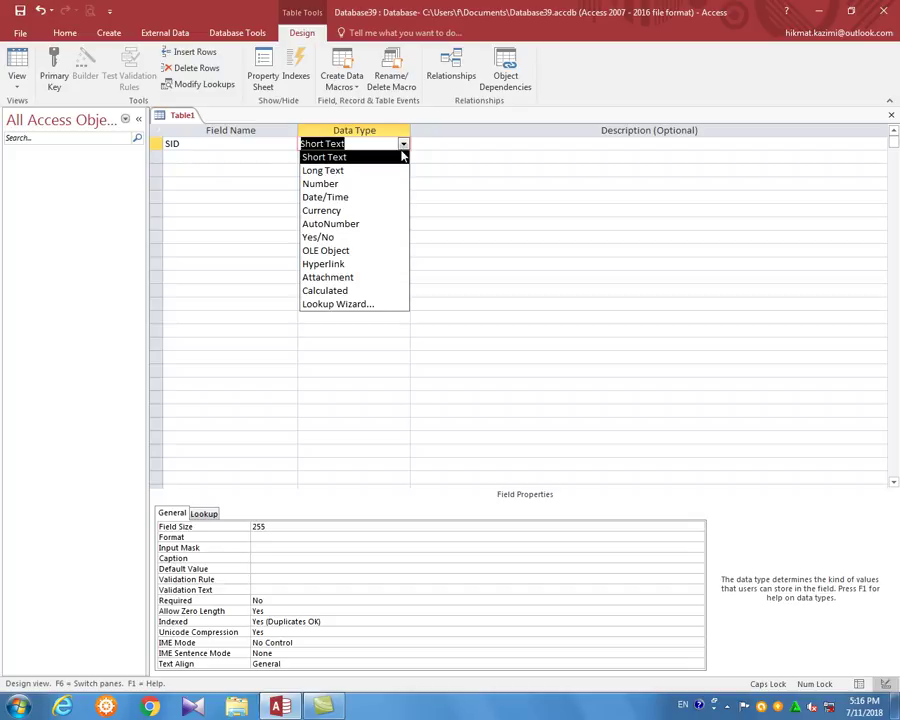
click(382, 222)
Add Student Name, Father Name and Class as Short Text fields
key(Tab)
key(Tab)
text(S)
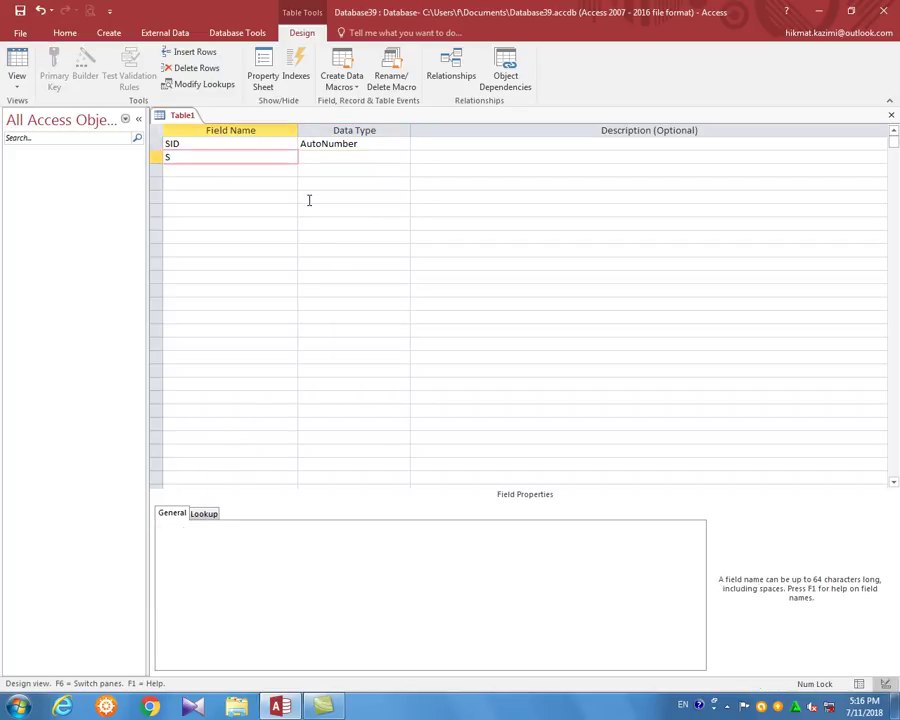
text(tudent Name)
key(Tab)
key(Tab)
key(Tab)
text(Father)
key(Tab)
key(shift+Tab)
text(Father Name)
key(Tab)
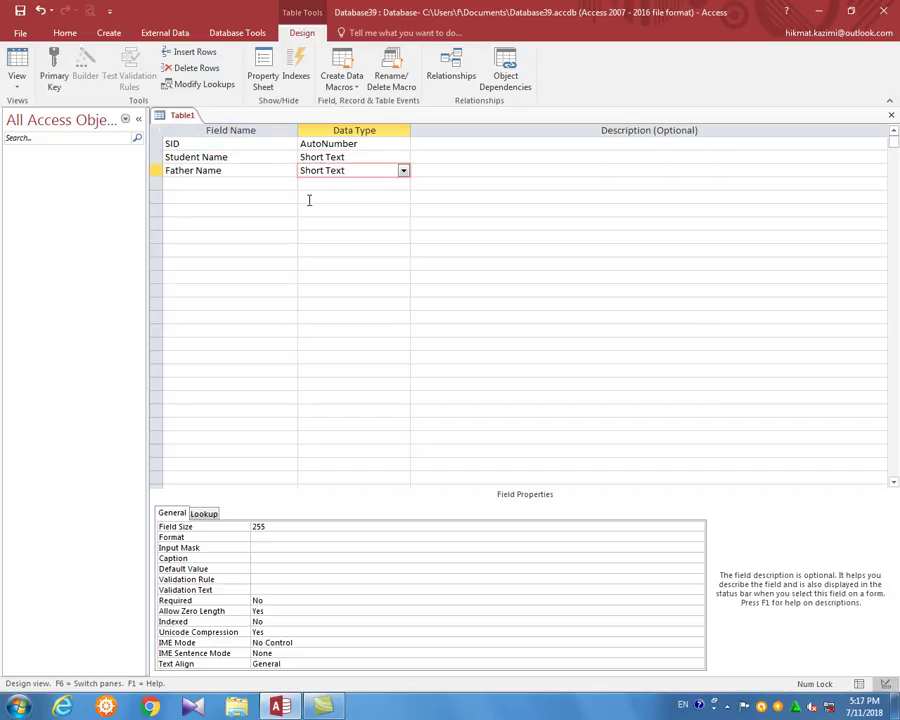
key(Tab)
key(Tab)
text(Class)
Add the Fees field with the Number data type
key(Tab)
key(Tab)
key(Tab)
text(Fees)
key(Tab)
text(N)
key(Tab)
key(Tab)
text(T)
key(Caps_Lock)
text(eacher)
key(Tab)
key(Tab)
key(Tab)
Add the Paid field with the Yes/No data type
key(Caps_Lock)
text(P)
key(Caps_Lock)
text(aid)
key(Up)
key(Caps_Lock)
text(P)
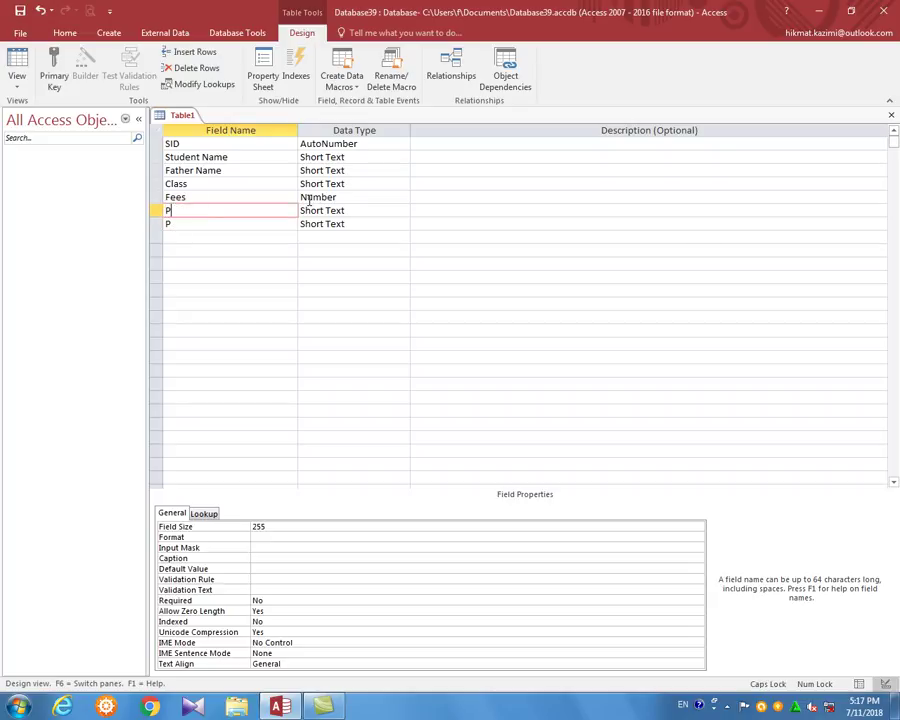
key(Caps_Lock)
text(aid)
key(Tab)
text(y)
key(Tab)
key(Tab)
Add Teacher and Contact as Short Text fields
text(Teacher)
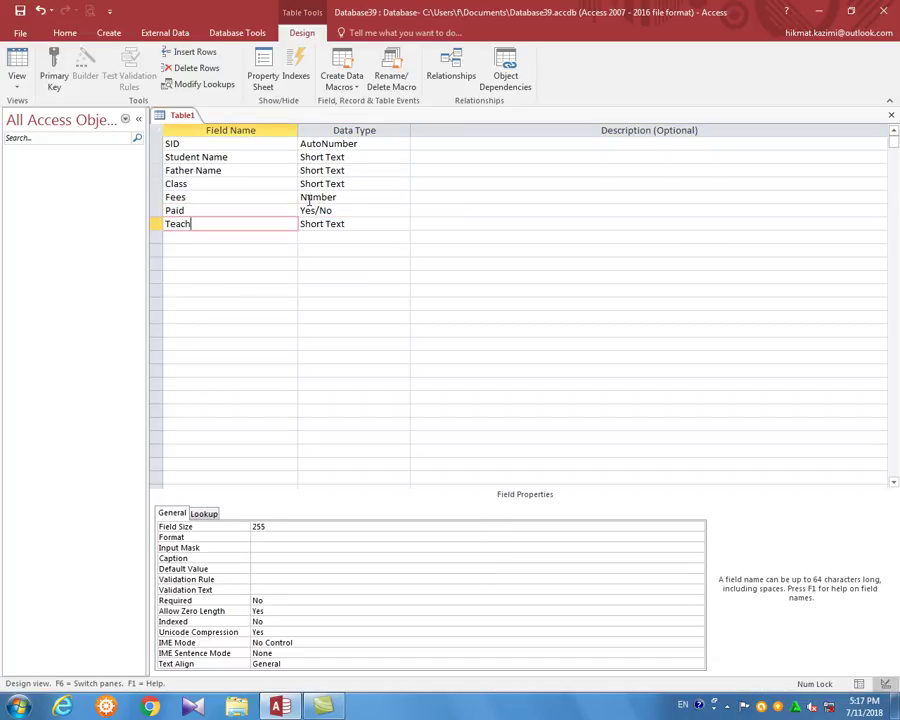
key(Tab)
key(Tab)
key(Tab)
key(Tab)
key(Caps_Lock)
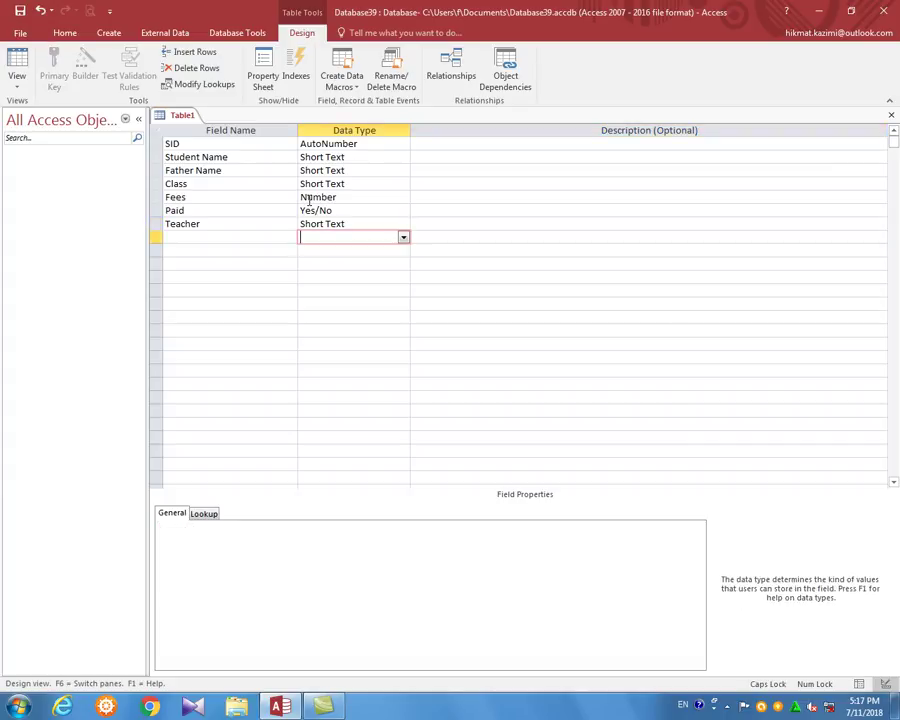
key(shift+Tab)
text(C)
key(Caps_Lock)
text(ontact)
key(Tab)
key(Tab)
key(Tab)
Add the Email field as a Hyperlink and save the table with Ctrl+S
key(Caps_Lock)
text(E)
key(Caps_Lock)
text(mai)
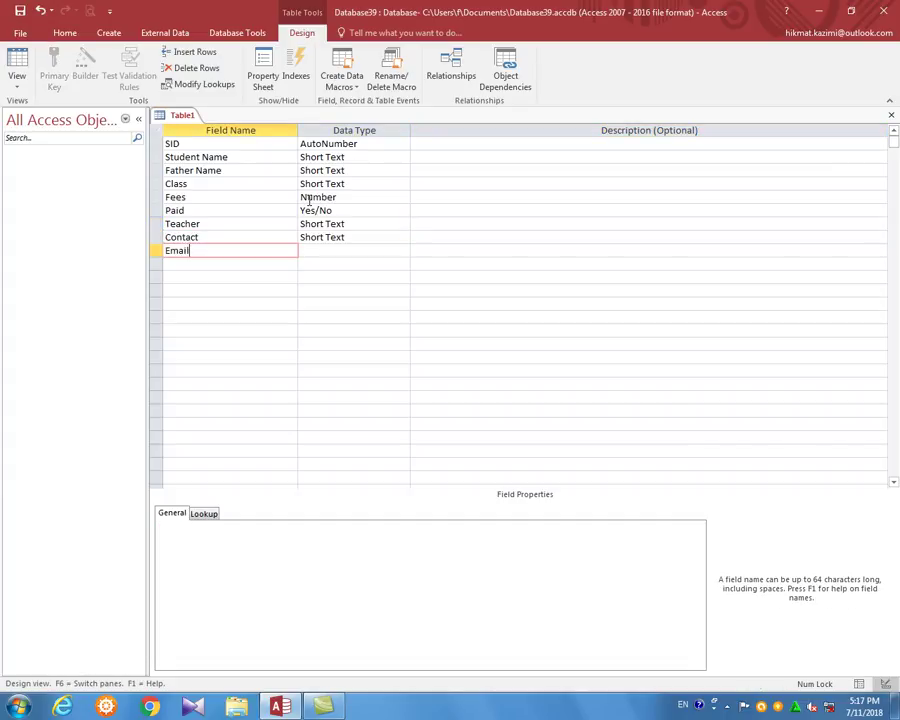
text(l)
key(Tab)
text(h)
key(Tab)
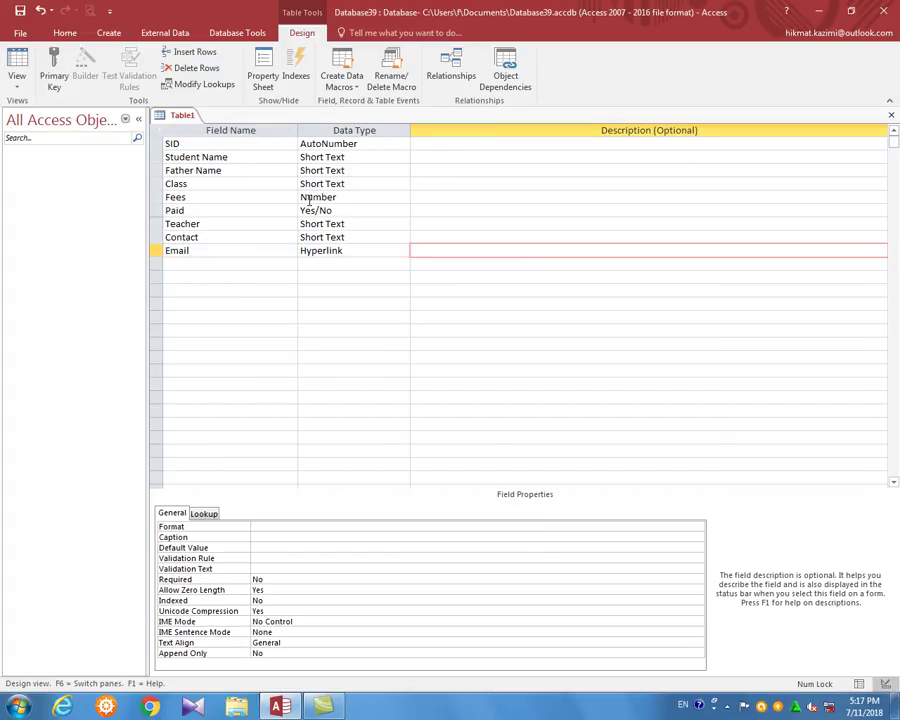
key(ctrl+s)
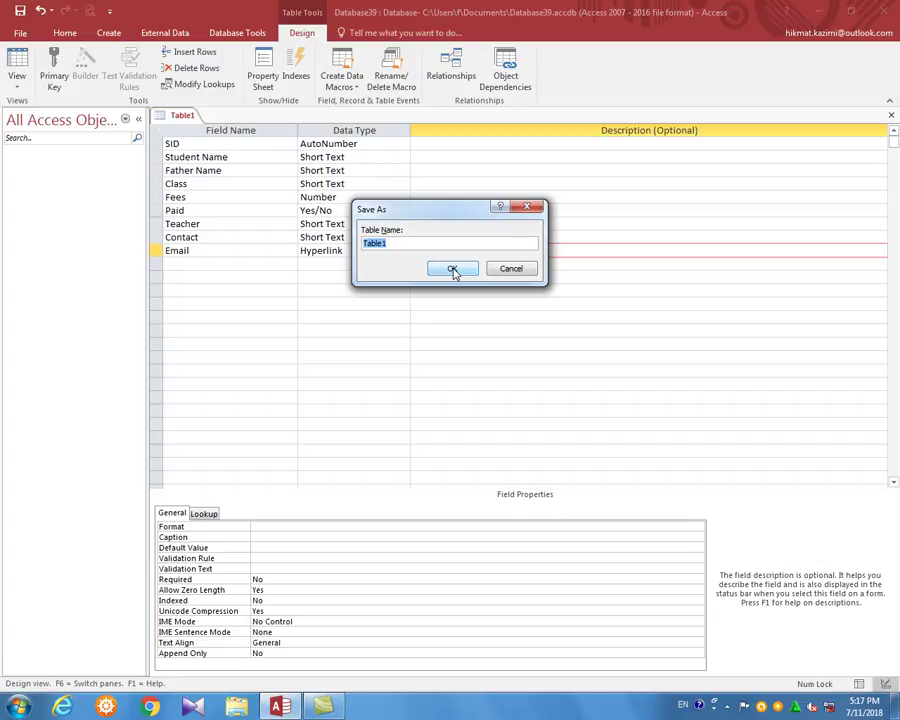
Name the table 'Student Information' and accept Access's primary key on SID
text(Student)
key(Caps_Lock)
text(Information)
click(452, 270)
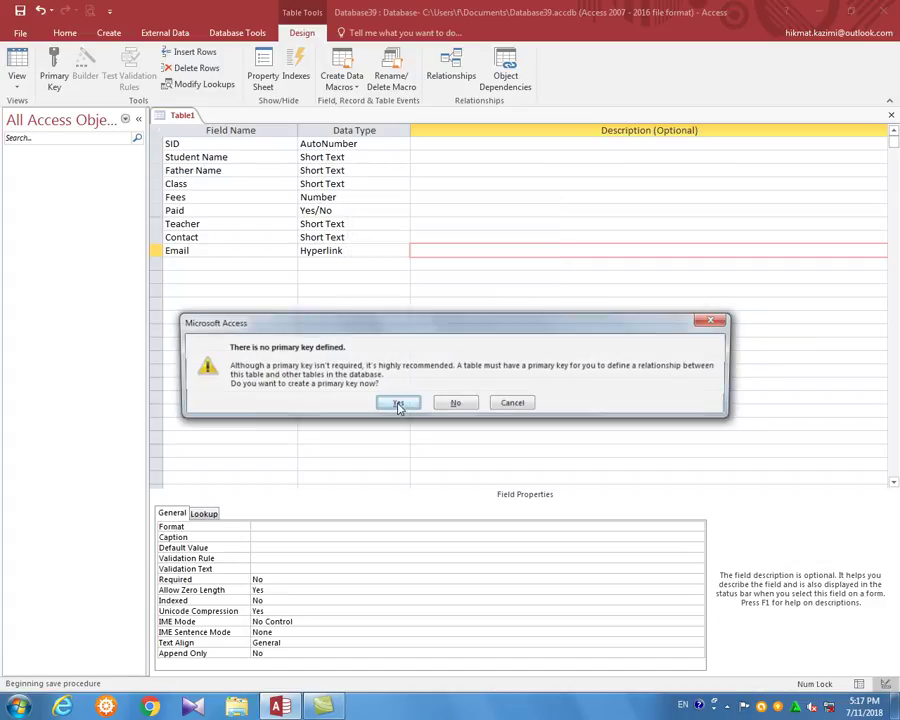
click(399, 404)
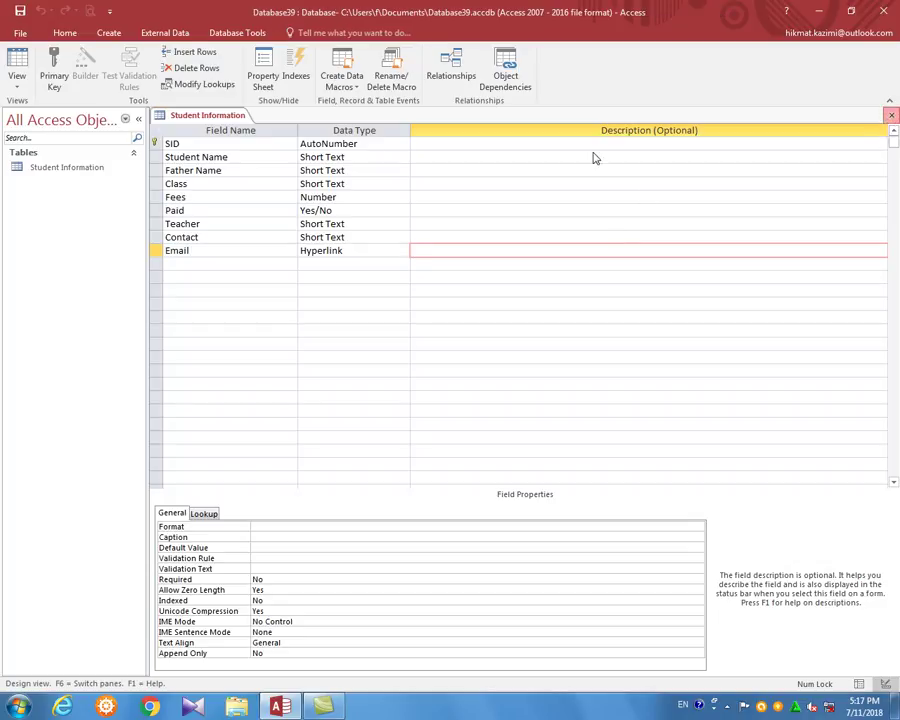
Reopen Student Information, check the Class and Fees field properties, then switch to Datasheet View
click(889, 116)
right_click(58, 169)
click(96, 195)
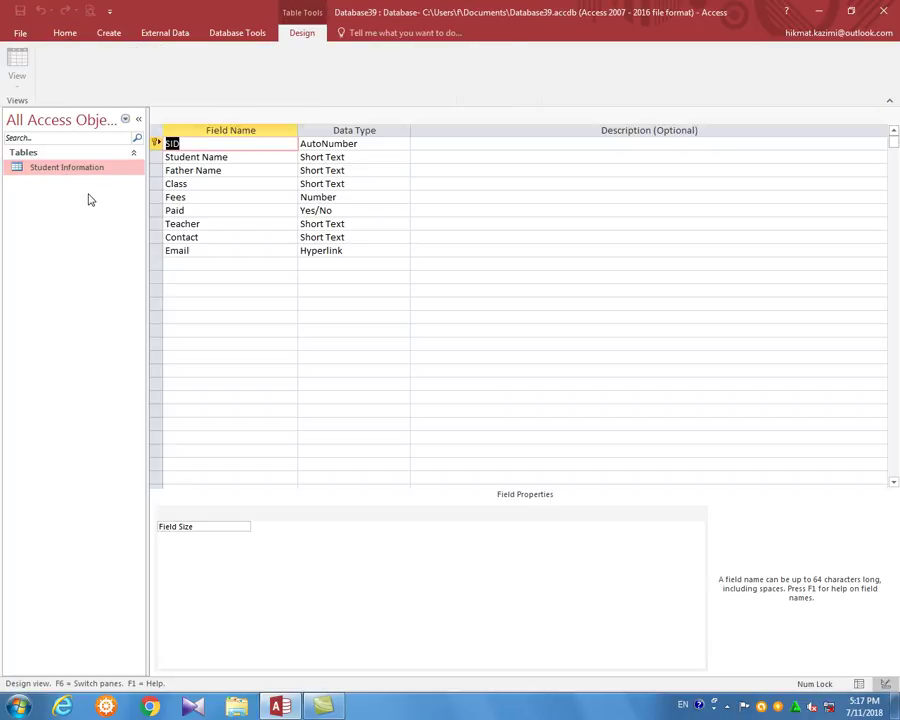
click(204, 184)
click(336, 198)
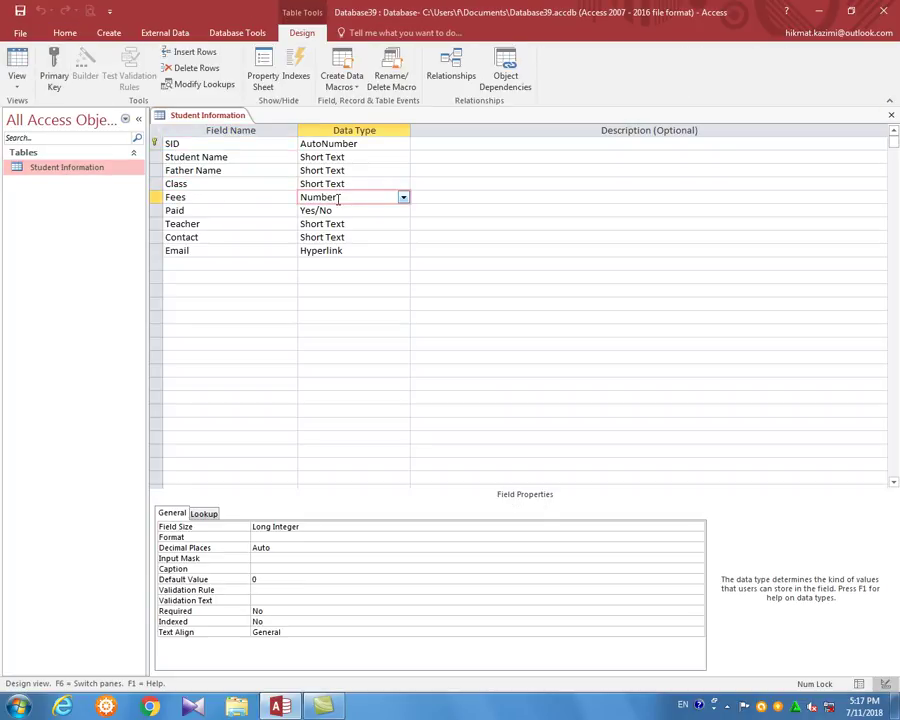
double_click(66, 167)
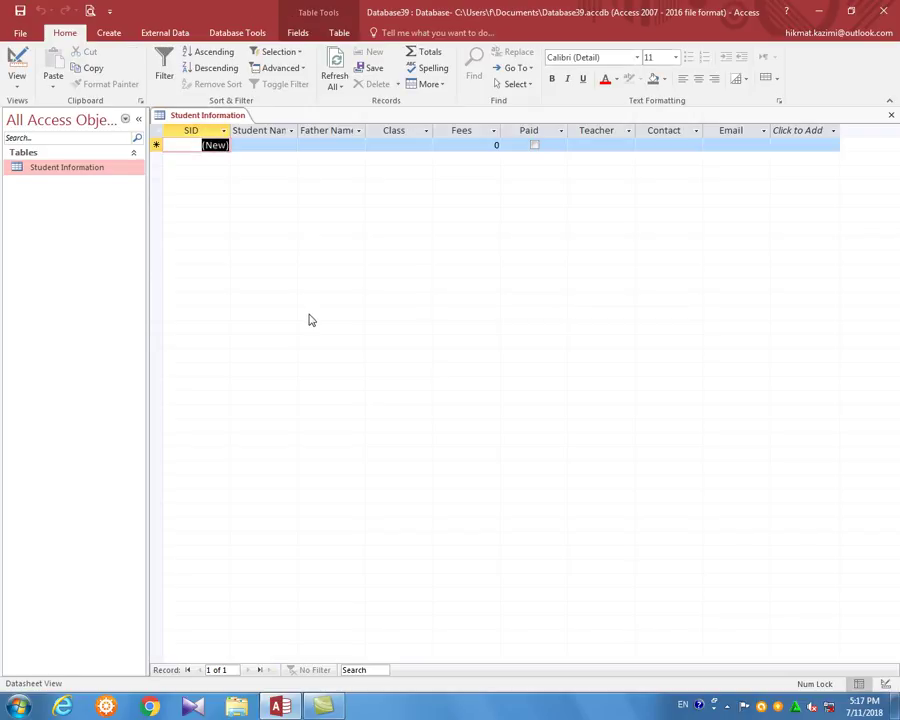
Enter the first student's name, father's name, Class DIT and Fees 1000
key(Tab)
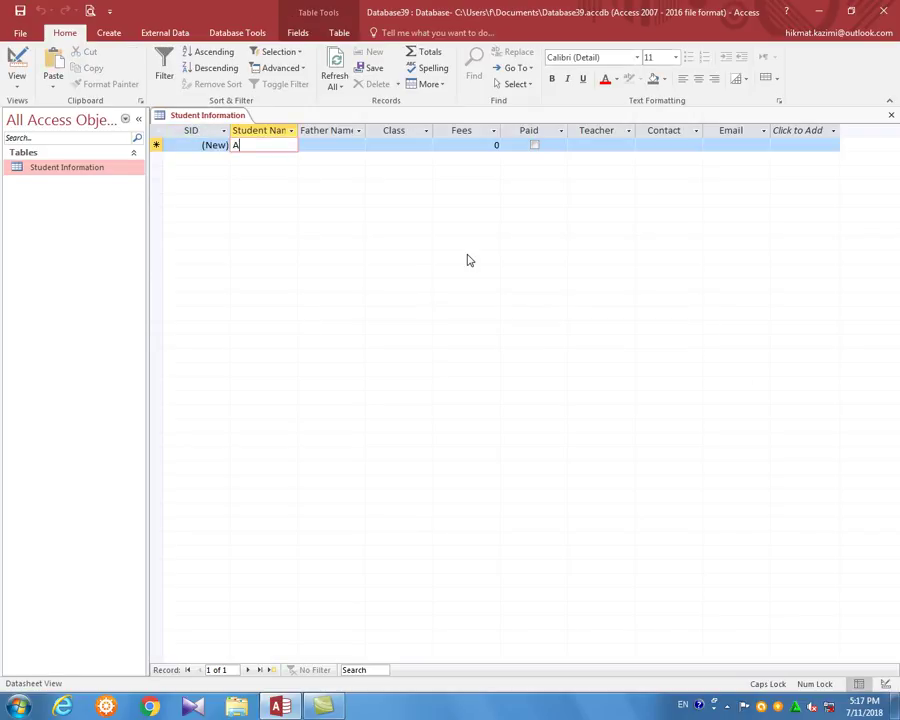
key(Tab)
key(Tab)
key(Caps_Lock)
key(Tab)
key(Tab)
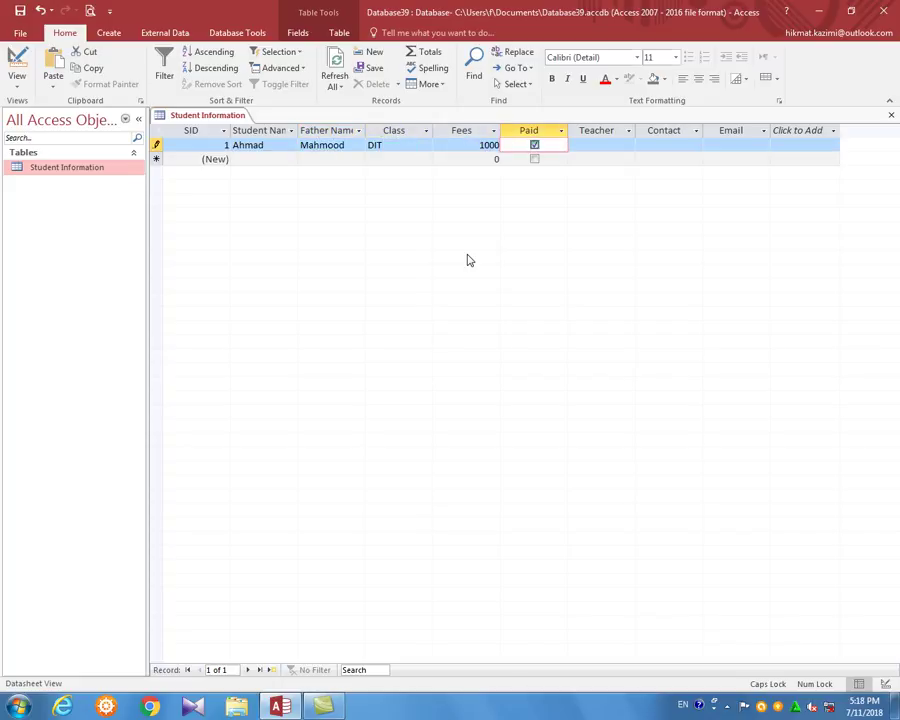
Mark the first record Paid and fill in its teacher, contact number and e-mail
key(Tab)
text(hikmat)
key(Tab)
text(345345345)
key(Tab)
key(Caps_Lock)
key(Tab)
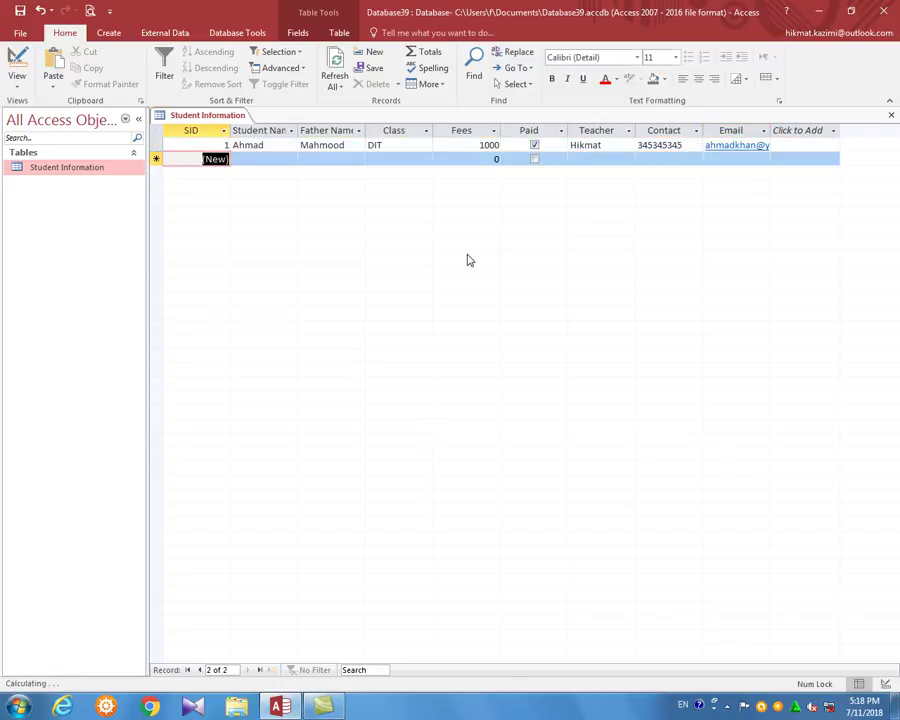
key(Tab)
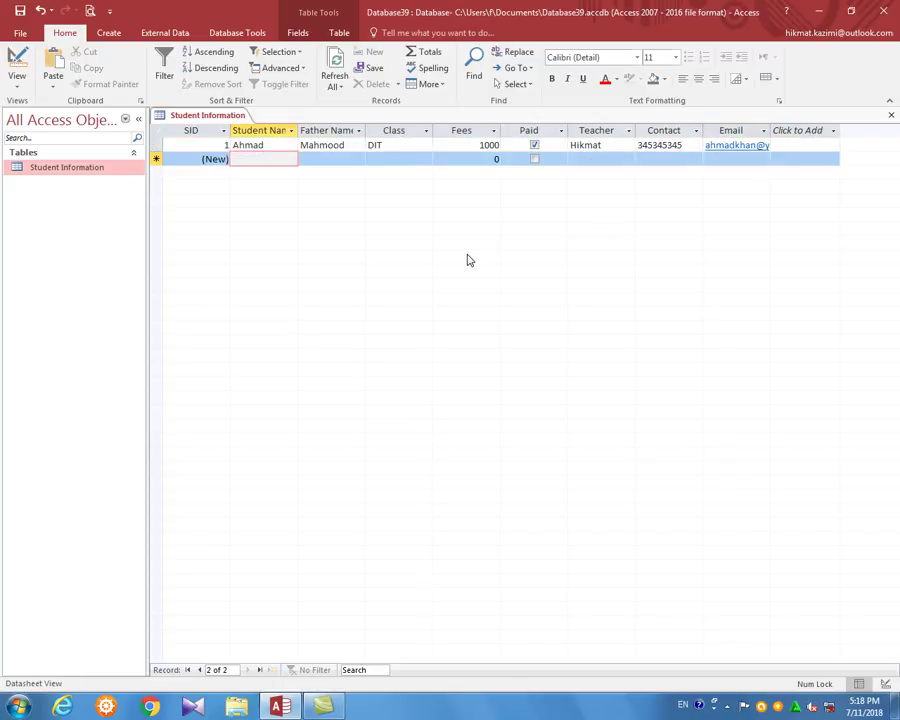
Enter the second student's name, father's name, Class DEL and Fees 1000
key(Caps_Lock)
text(J)
key(Caps_Lock)
text(avid)
key(Tab)
key(Caps_Lock)
text(Milad)
key(Tab)
text(DEL)
key(Tab)
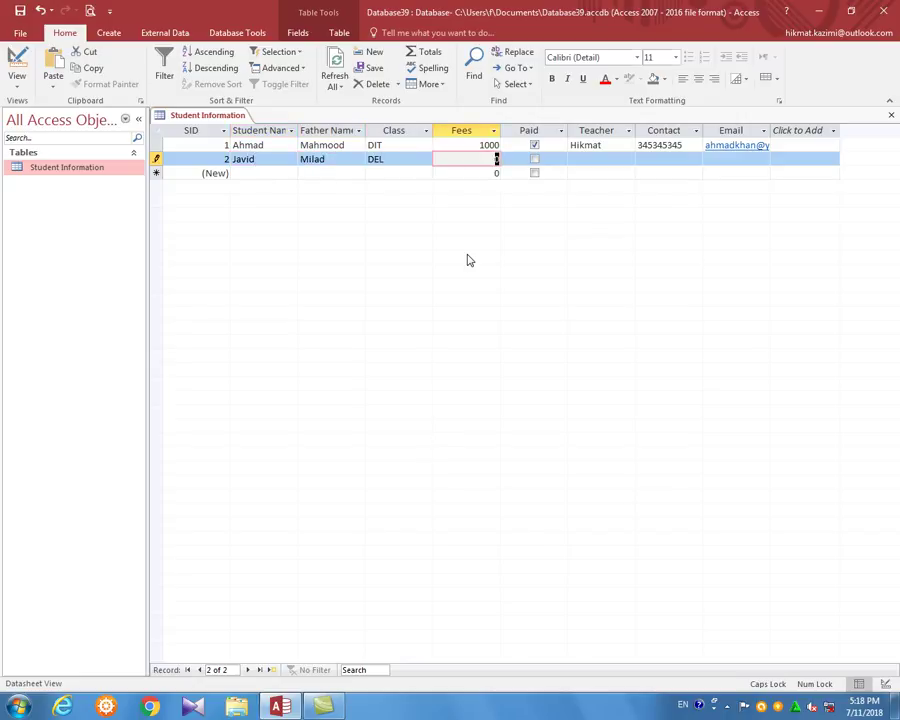
text(ASDFAS)
key(BackSpace)
key(BackSpace)
key(BackSpace)
key(BackSpace)
key(BackSpace)
key(BackSpace)
text(1000)
key(Tab)
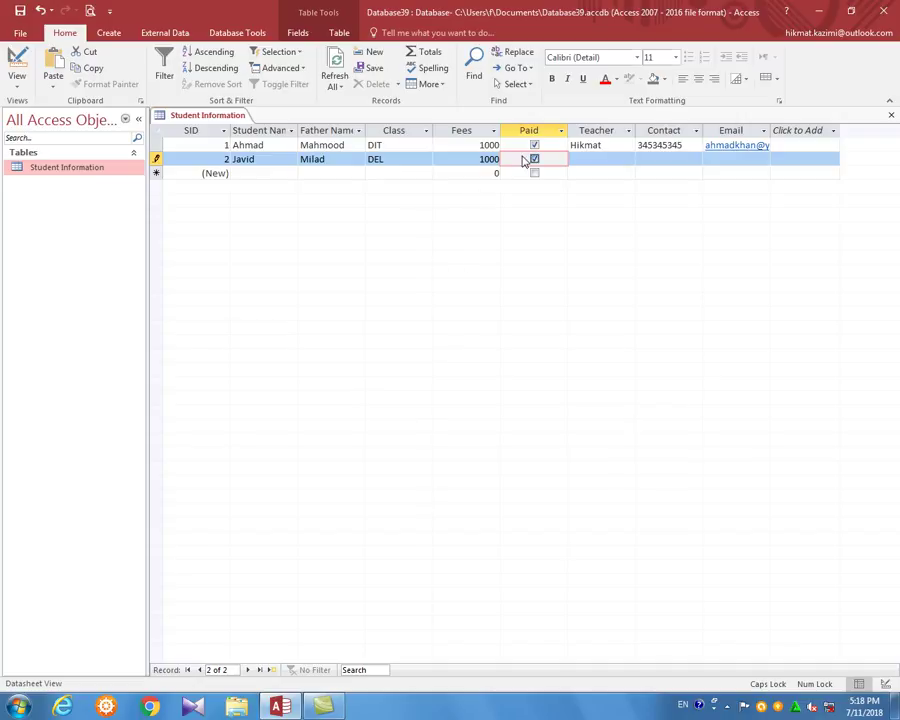
Fill in the second record's teacher name, contact number and e-mail address
key(Tab)
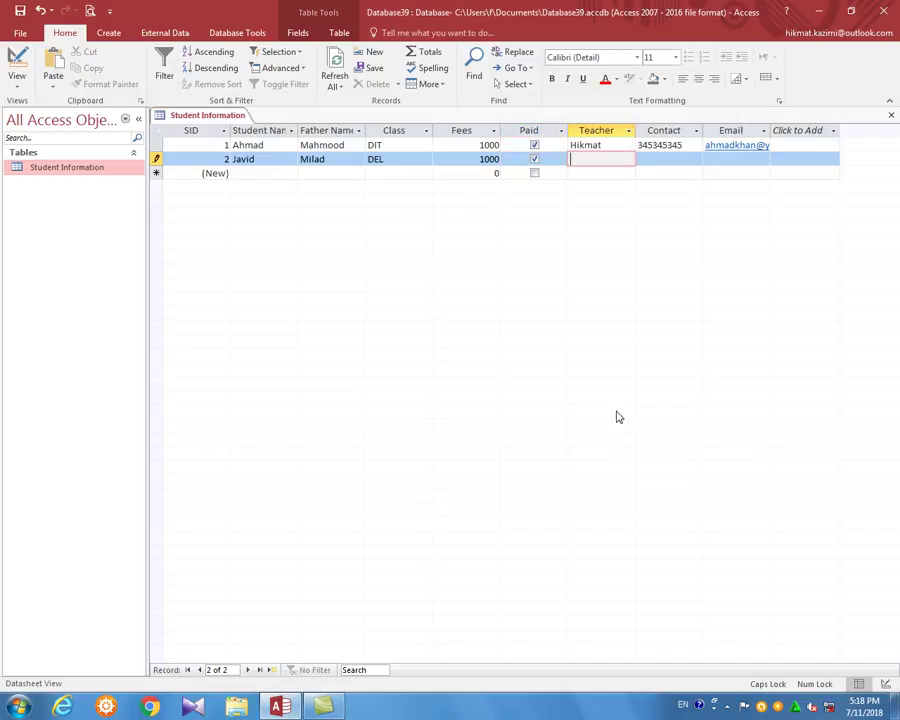
key(F2)
key(Tab)
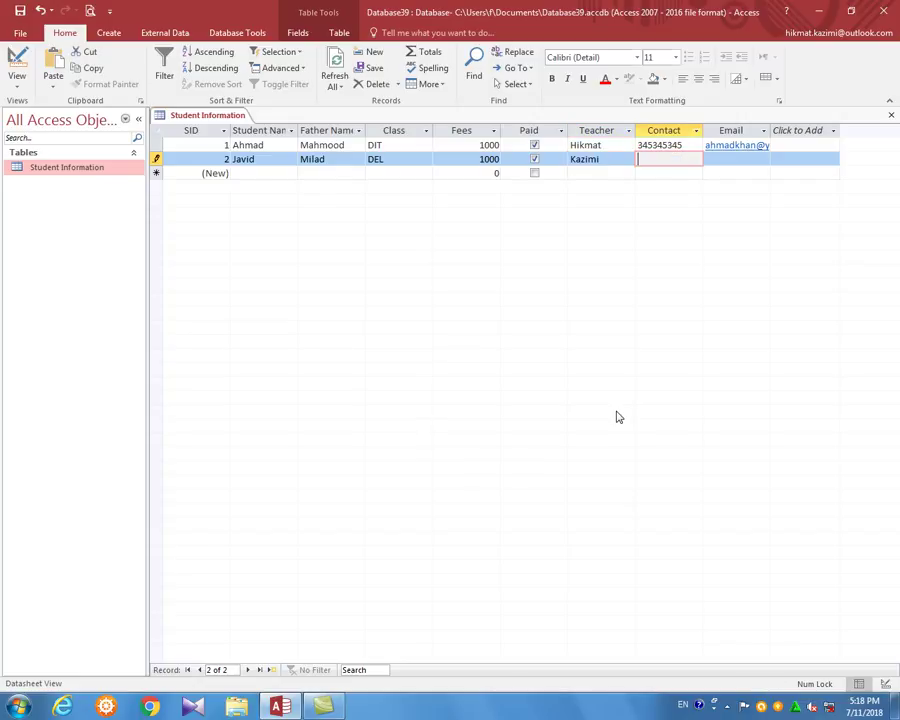
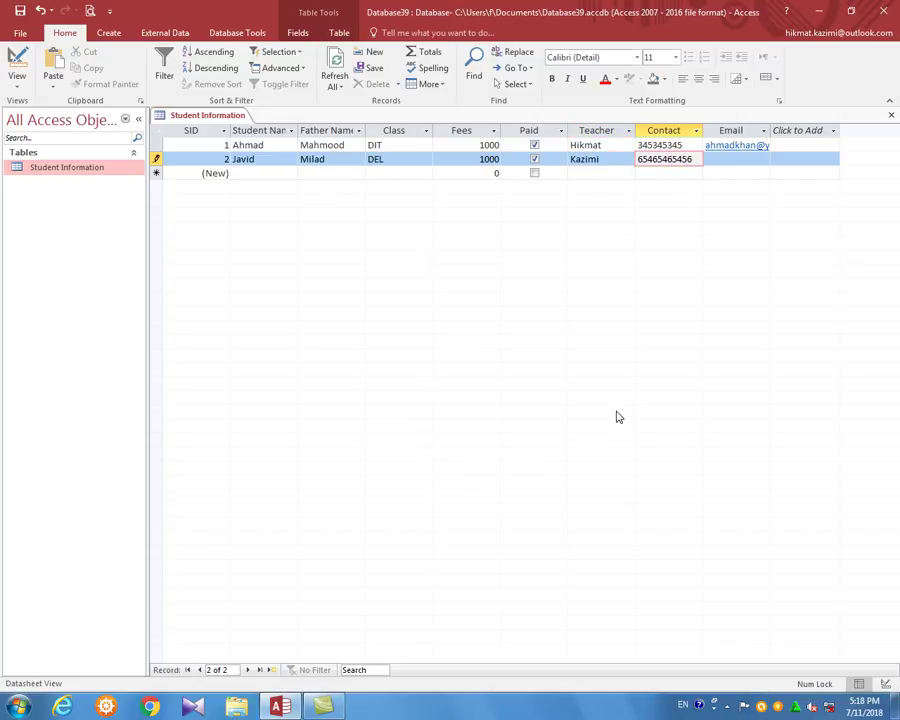
key(Tab)
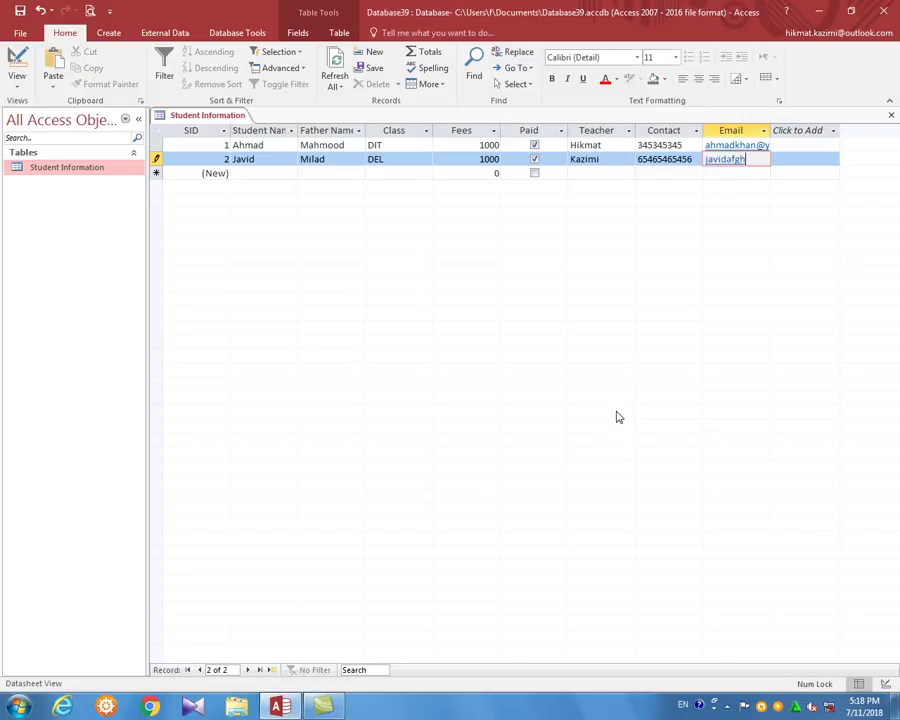
key(Tab)
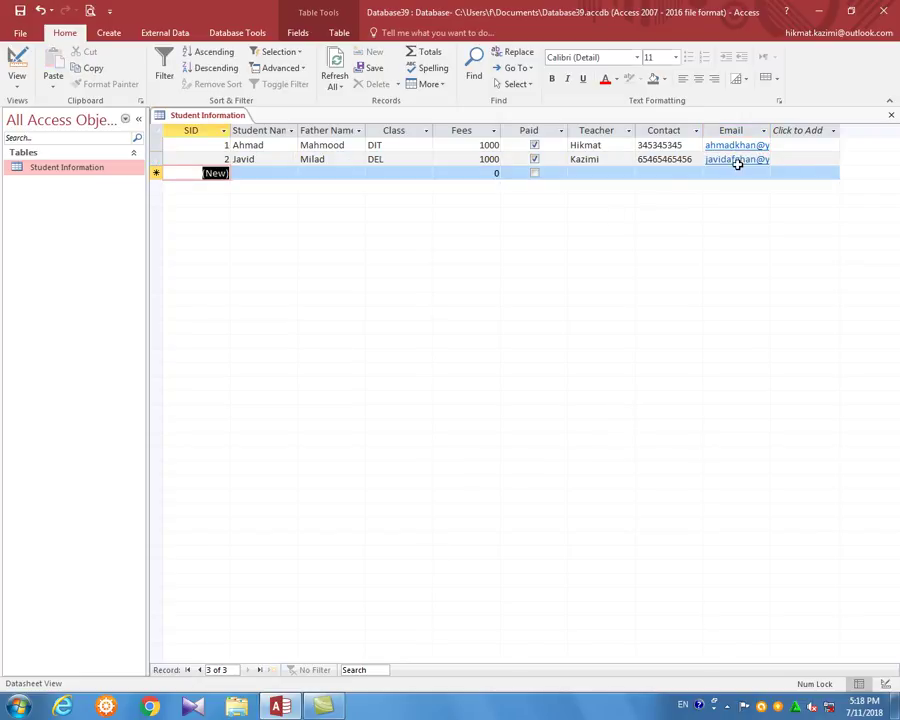
Cancel the Outlook setup wizard opened from the e-mail link and return to the new record row
key(shift+Tab)
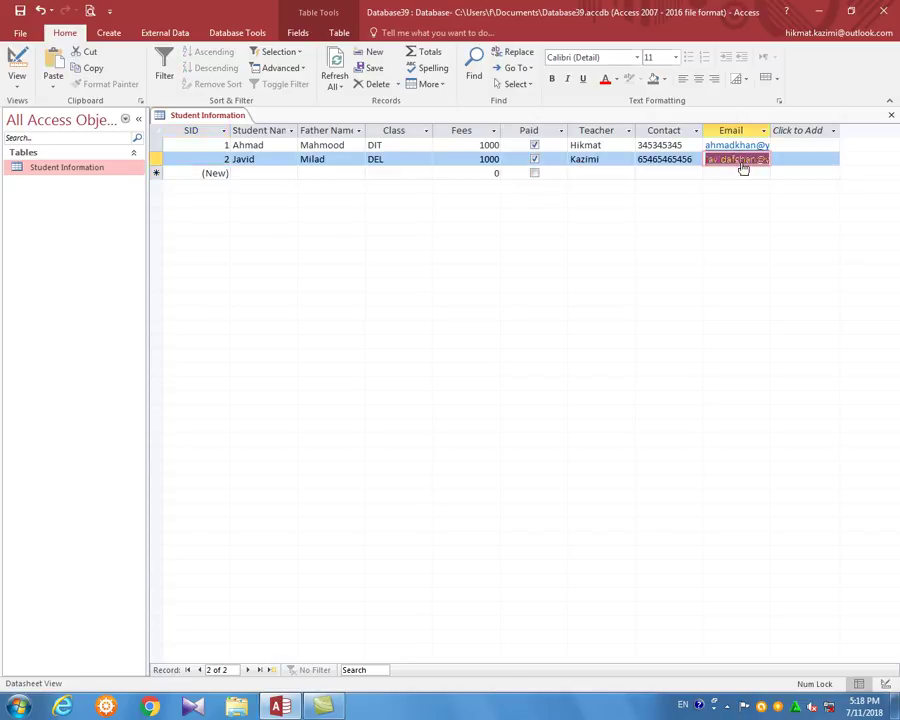
click(745, 163)
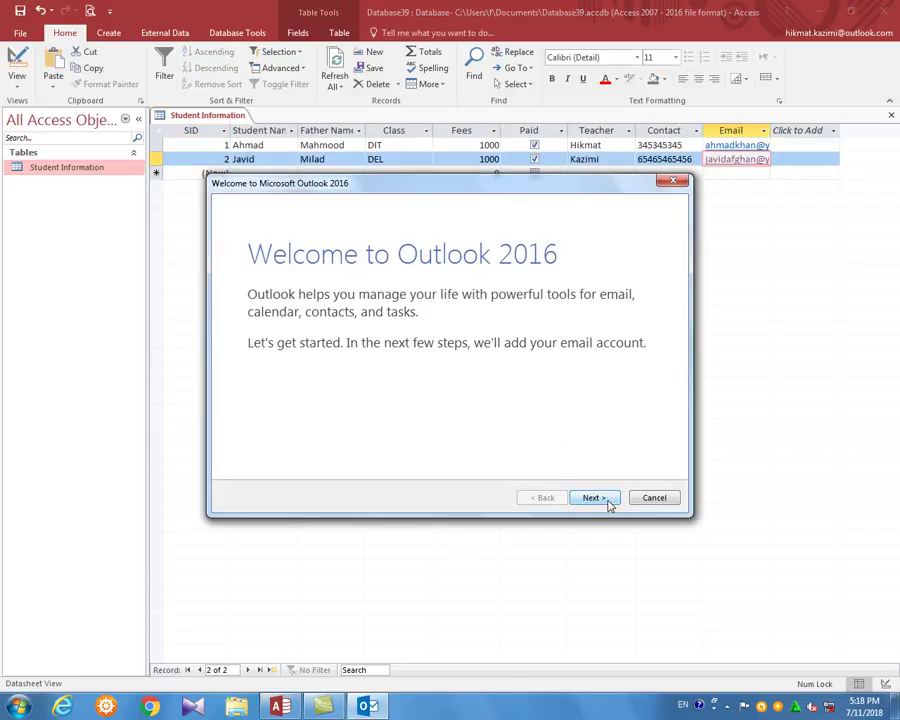
click(652, 499)
click(508, 405)
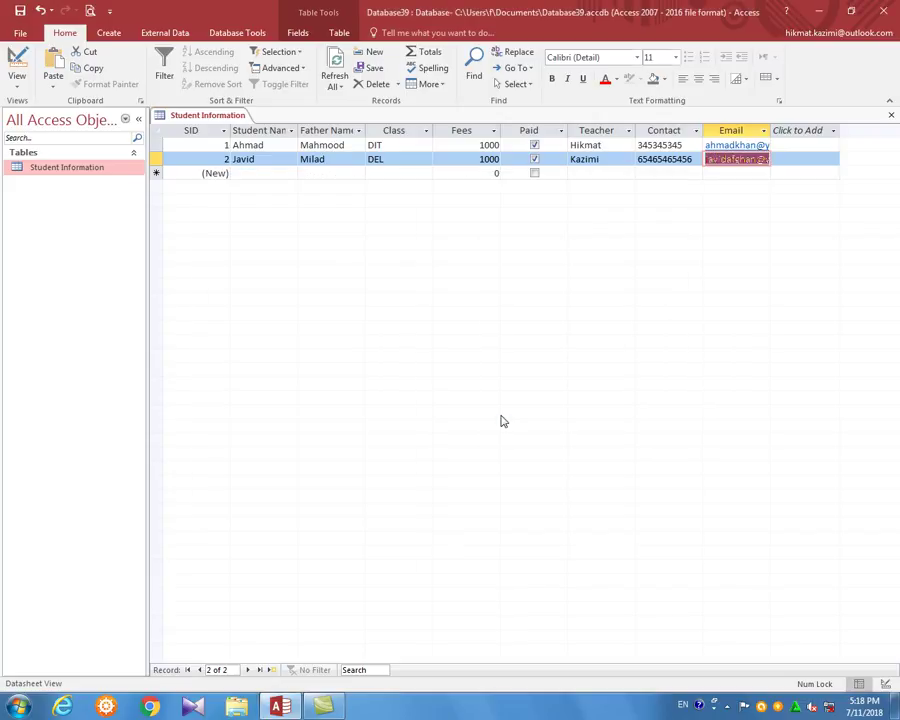
click(395, 174)
click(330, 174)
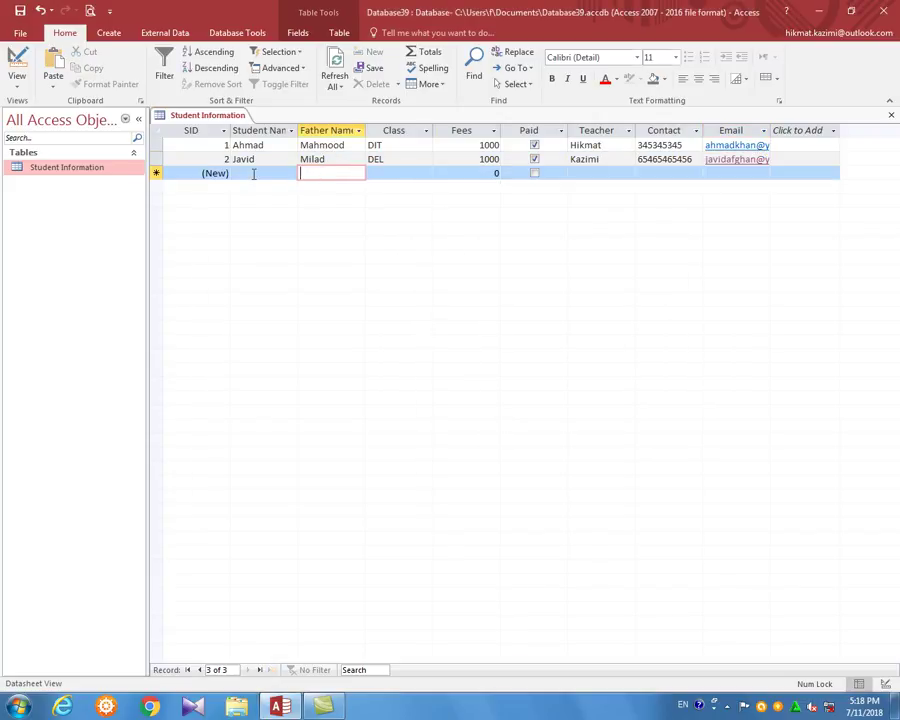
Check Student Information's data types in Design view, then close the table and show the Create options
click(256, 177)
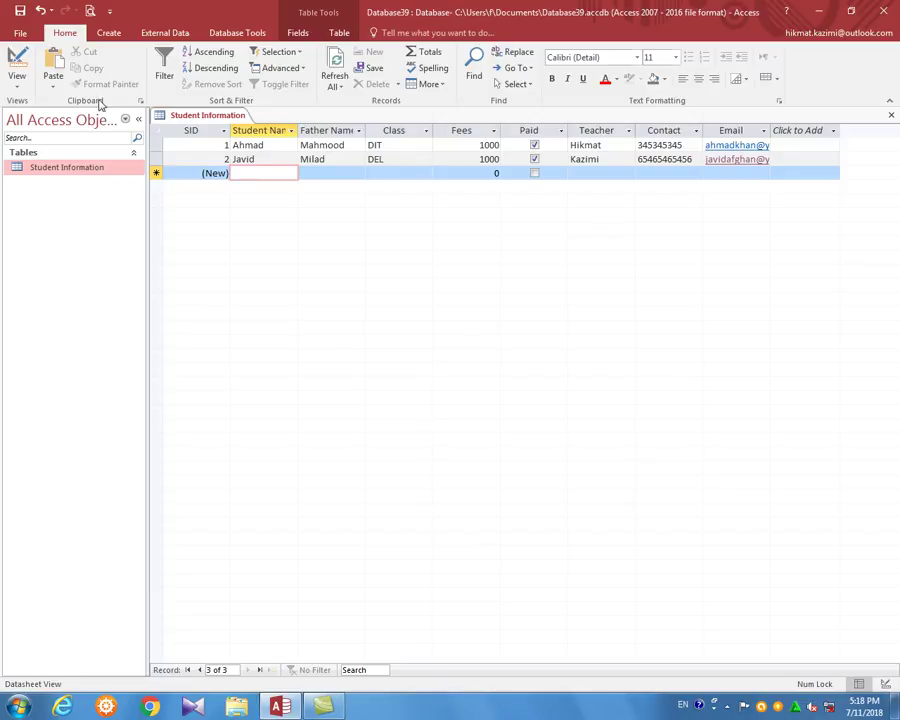
click(17, 65)
key(Tab)
key(Down)
key(Down)
key(Down)
key(Down)
key(Down)
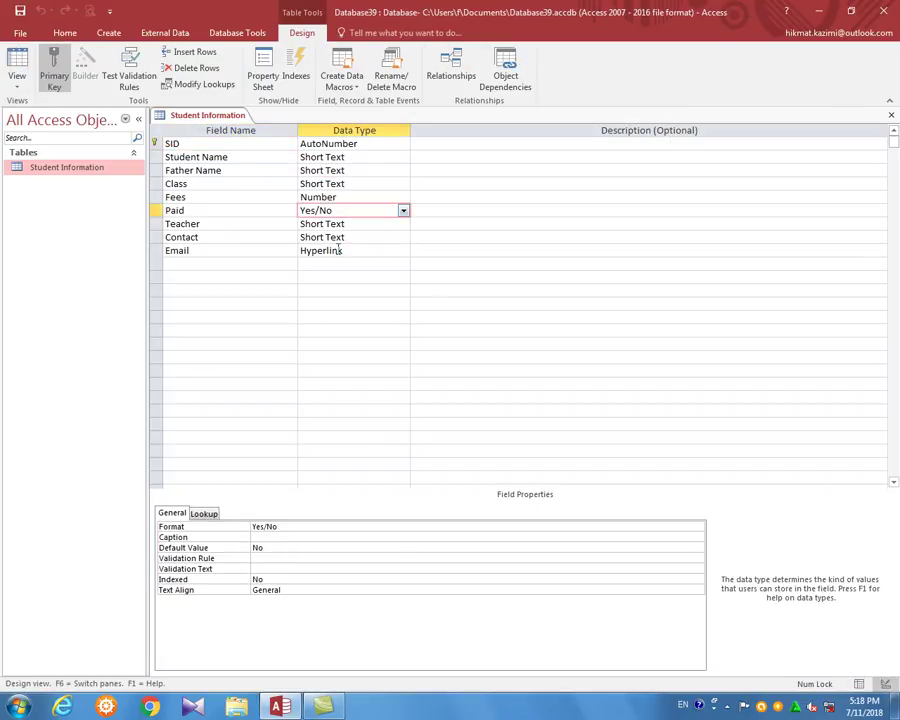
key(Down)
key(Down)
key(Down)
key(ctrl+w)
click(112, 33)
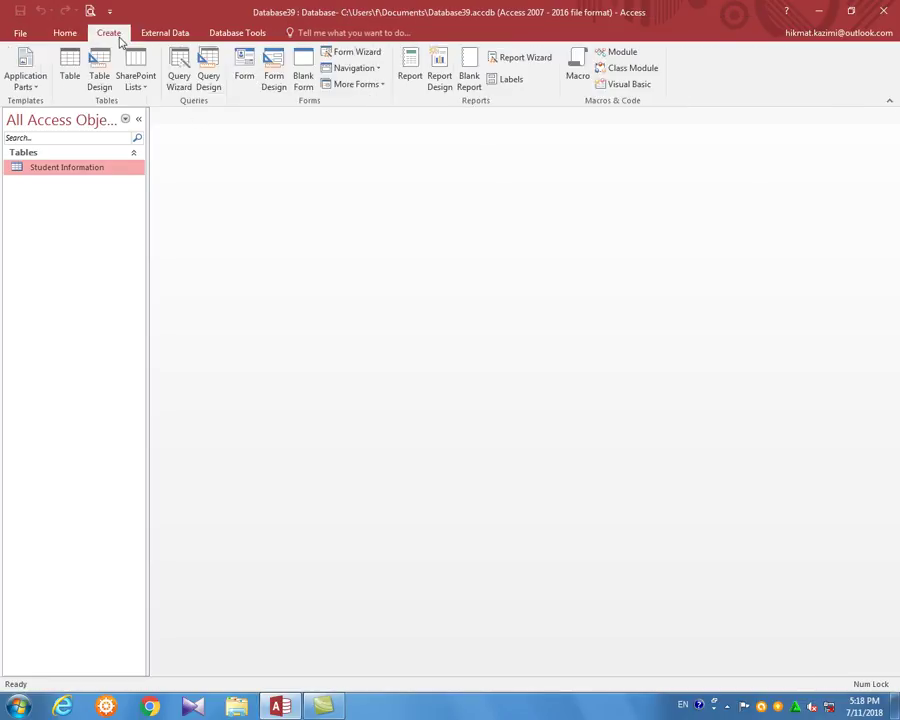
Start a new table design with fields TID (AutoNumber) and T/Name
click(99, 70)
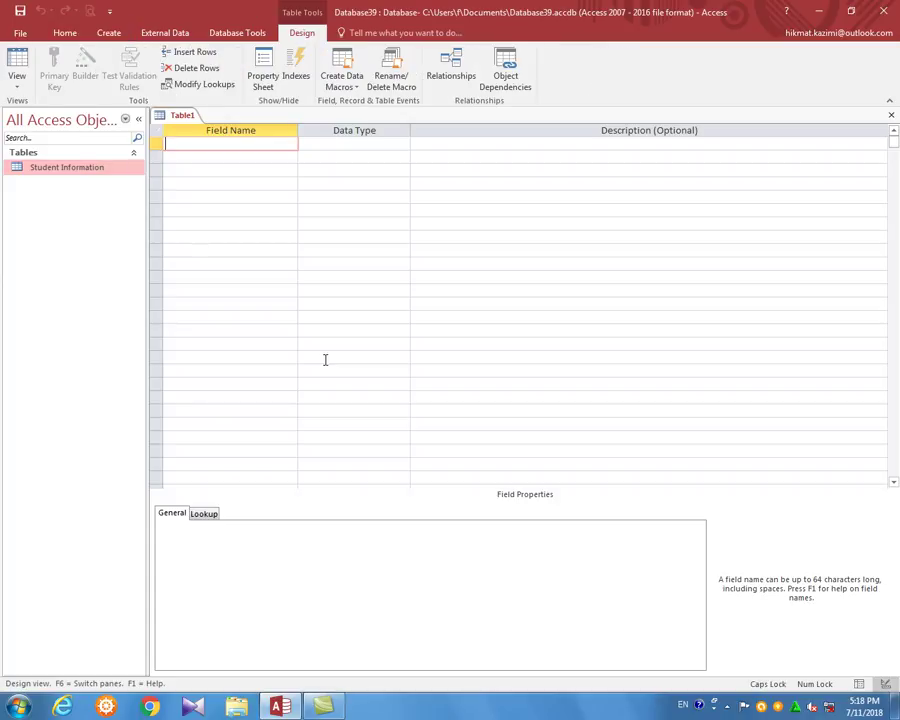
click(381, 148)
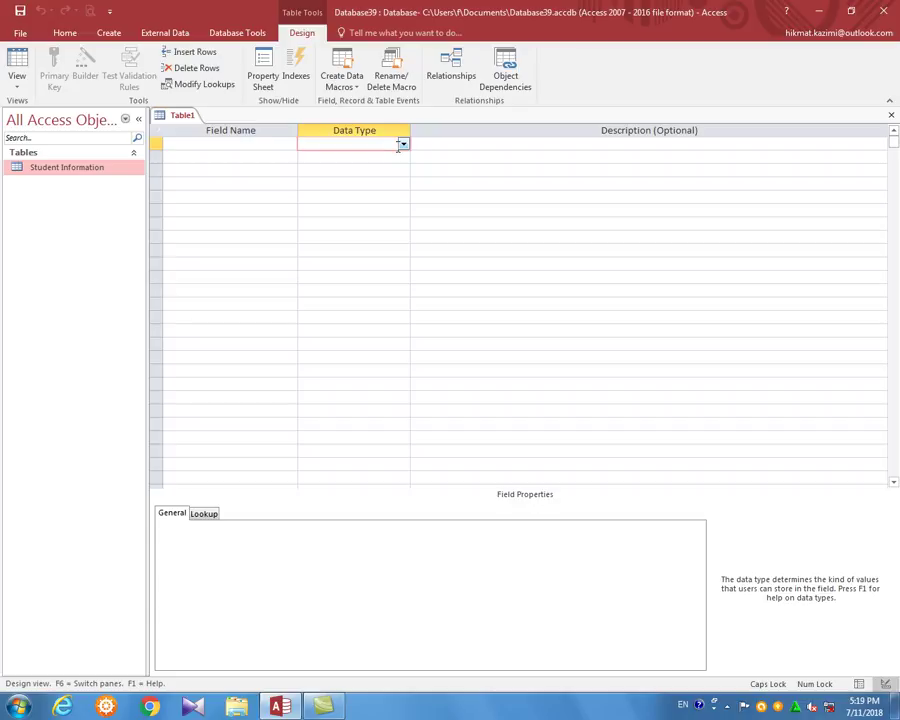
click(403, 144)
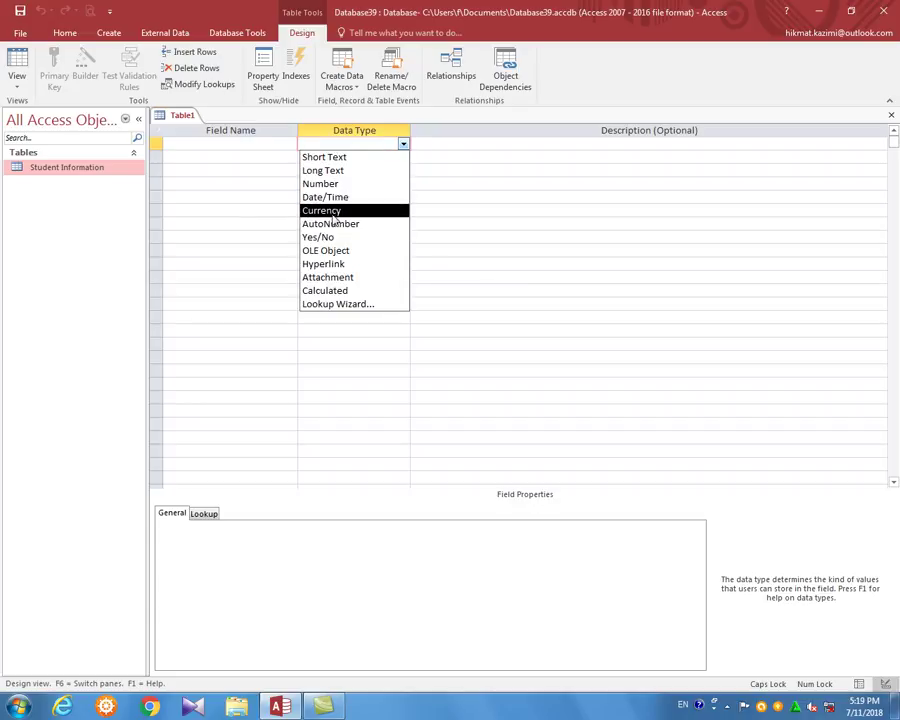
click(267, 145)
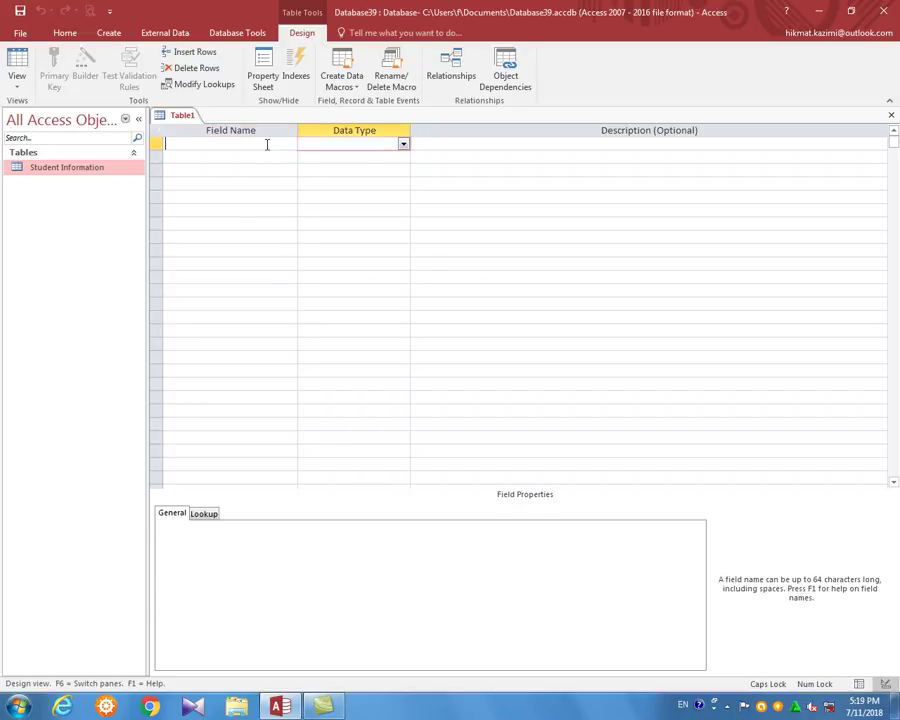
text(TID)
key(Tab)
key(Tab)
key(Tab)
text(T/Name)
Add the Qualification field as Short Text and the Salary field as Currency
key(Tab)
key(Tab)
key(Tab)
text(Qualification)
key(Tab)
key(Tab)
key(Tab)
key(Caps_Lock)
text(C)
key(Caps_Lock)
text(alary)
key(Tab)
text(c)
key(Tab)
key(Tab)
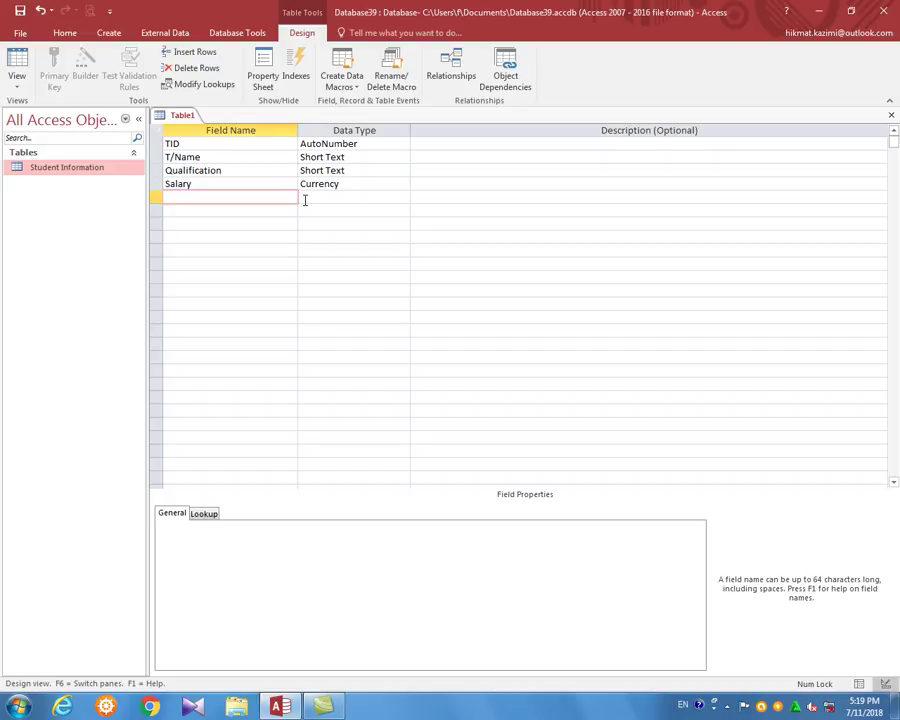
Add the Pay/Date field with the Date/Time data type
text(Pa)
key(Caps_Lock)
text(P)
key(Caps_Lock)
text(ay/)
key(Caps_Lock)
text(D)
key(Caps_Lock)
text(ate)
key(Tab)
text(d)
key(Tab)
key(Tab)
key(Tab)
Add the Payment field with the Yes/No data type
click(403, 212)
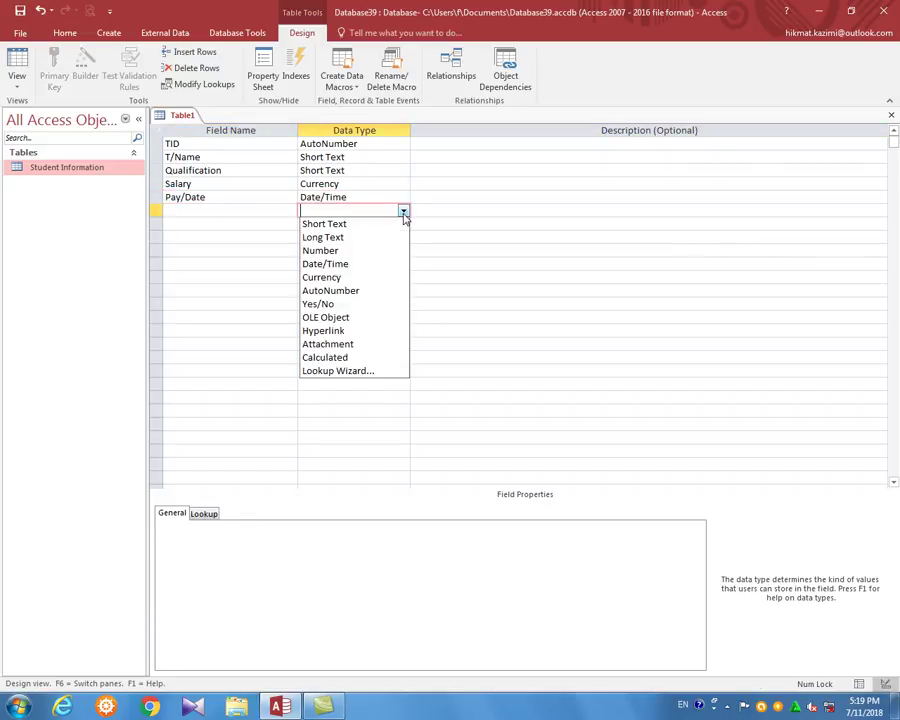
click(255, 209)
text(Payment)
key(Tab)
text(y)
key(Tab)
key(Tab)
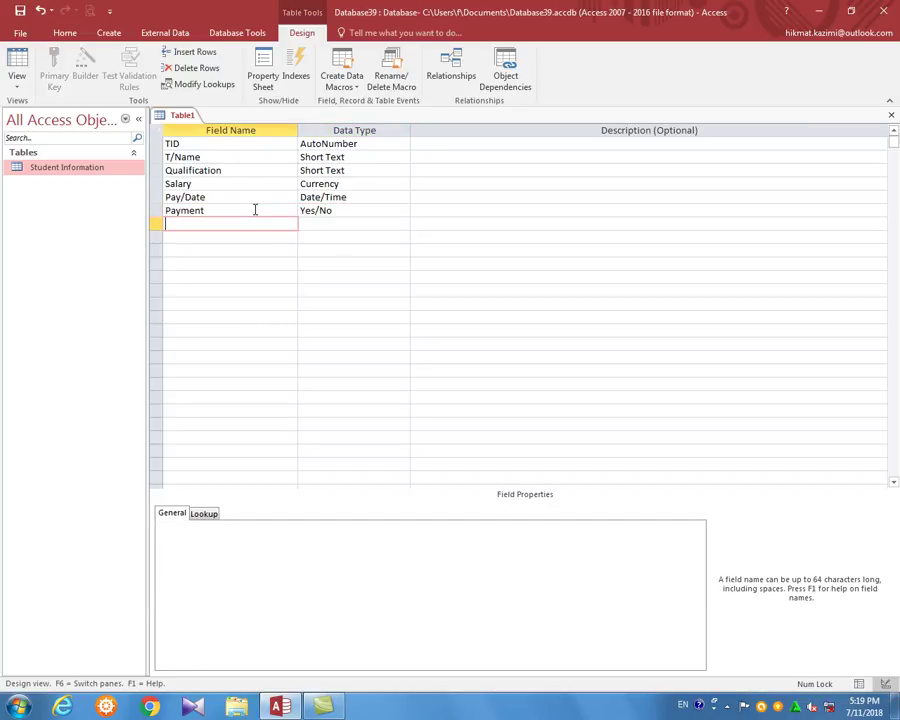
key(Caps_Lock)
text(O)
key(Caps_Lock)
text(ther)
Add the Remark field with the Long Text data type
key(Tab)
key(shift+Tab)
text(Remark)
key(Tab)
text(l)
key(Tab)
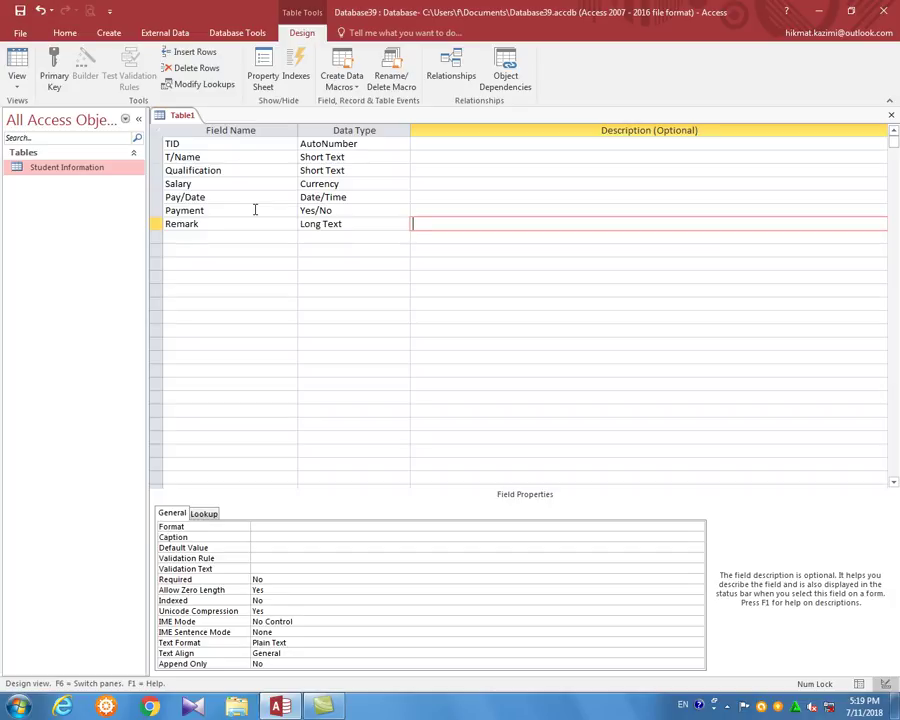
Save the new table as 'salary record'
key(ctrl+s)
text(s)
text(record)
click(452, 270)
Accept the primary key, open salary record, and enter the teacher's name, BBA and 500 salary
click(399, 400)
key(ctrl+w)
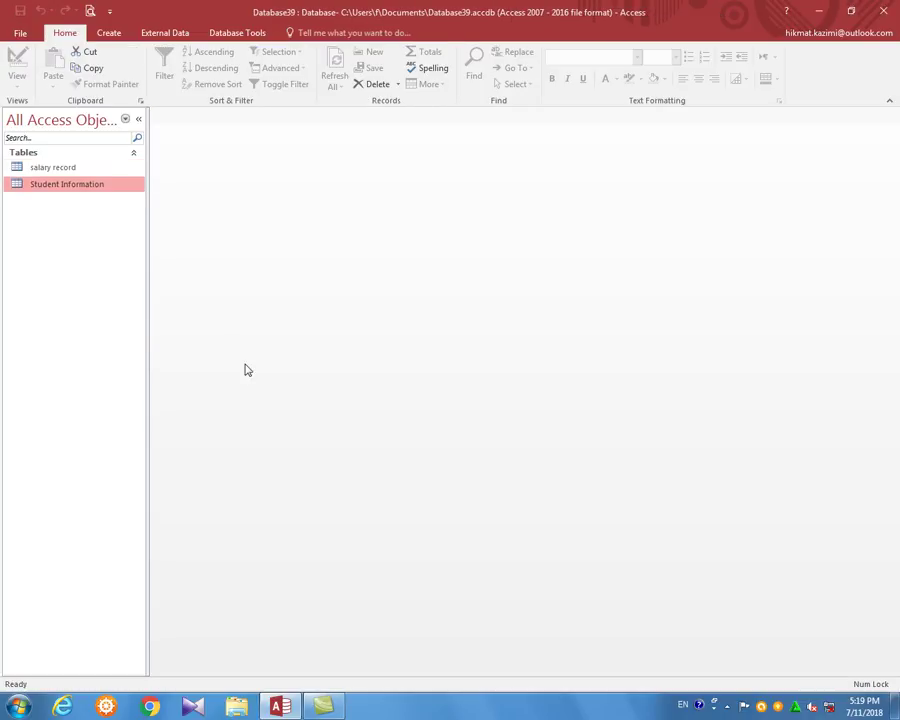
double_click(80, 168)
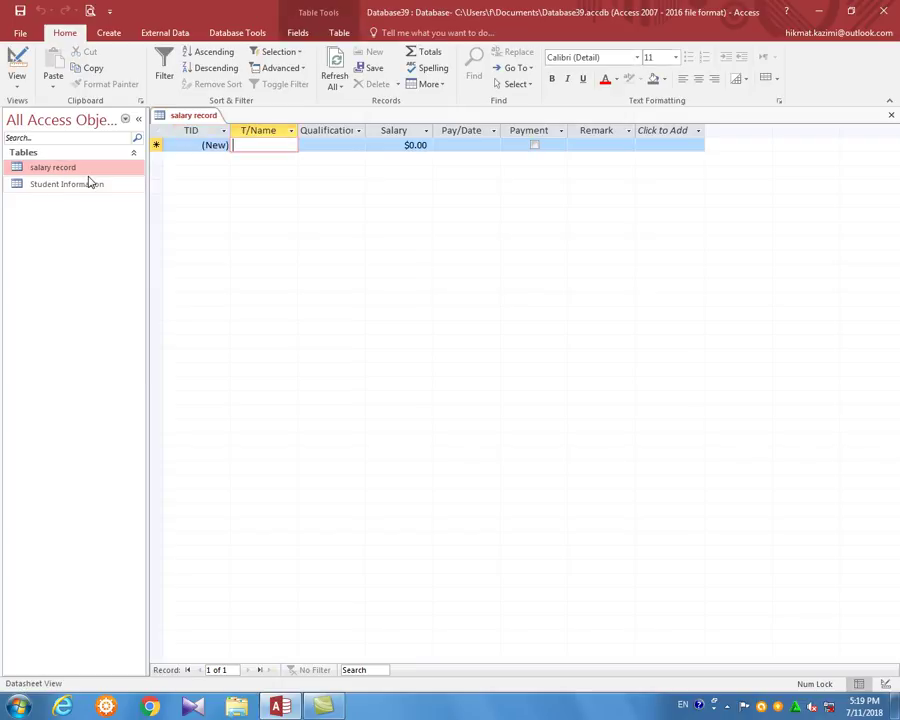
text(Ihsan)
key(Tab)
key(Caps_Lock)
text(BBA)
key(Tab)
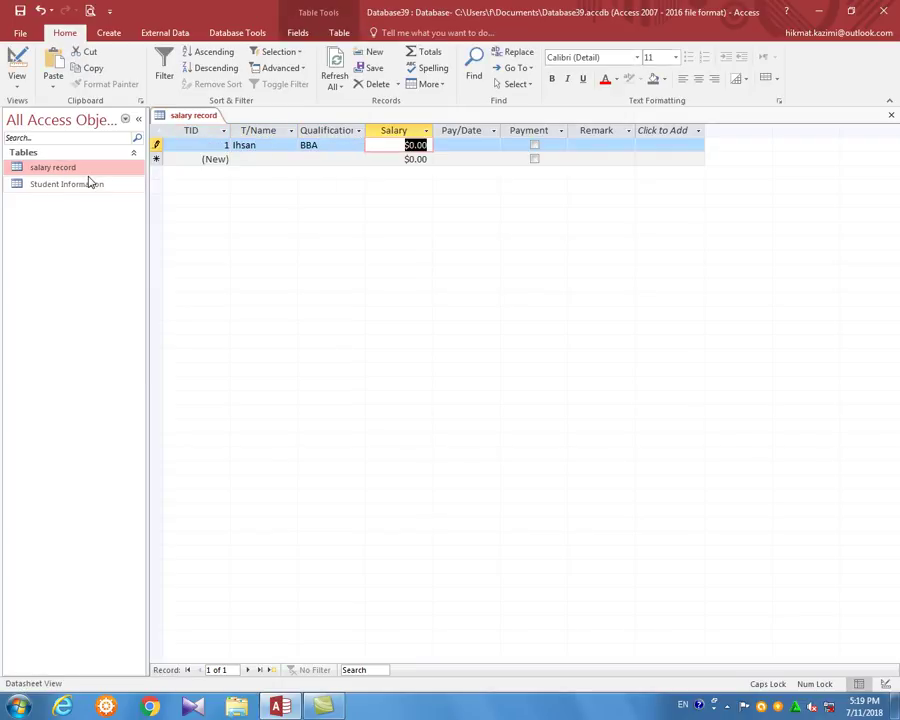
text(500)
key(Tab)
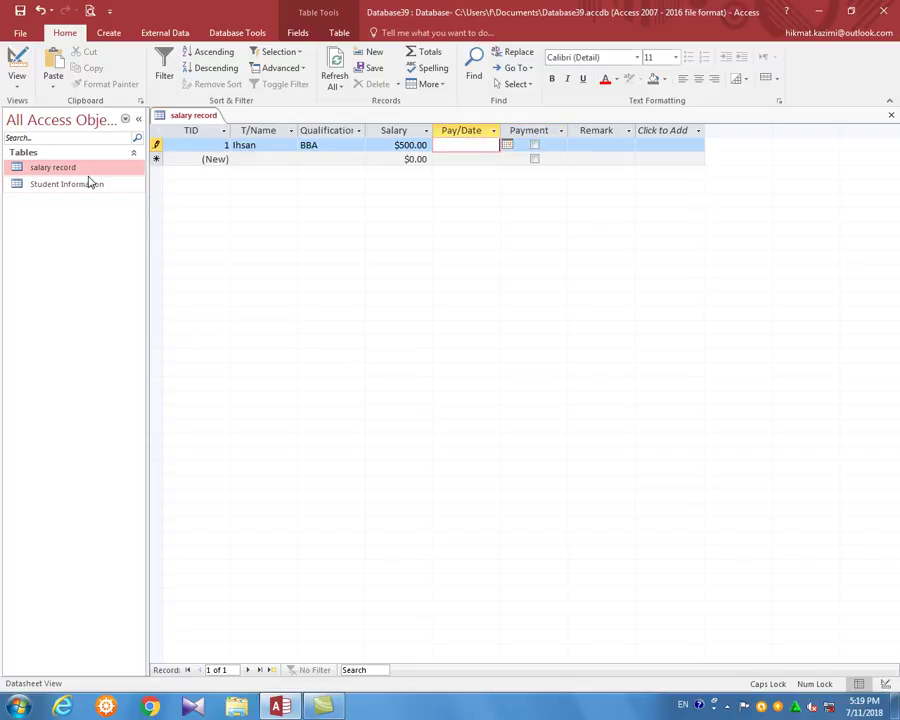
Fill Pay/Date with today's date and tick Payment as paid
key(ctrl+semicolon)
key(Tab)
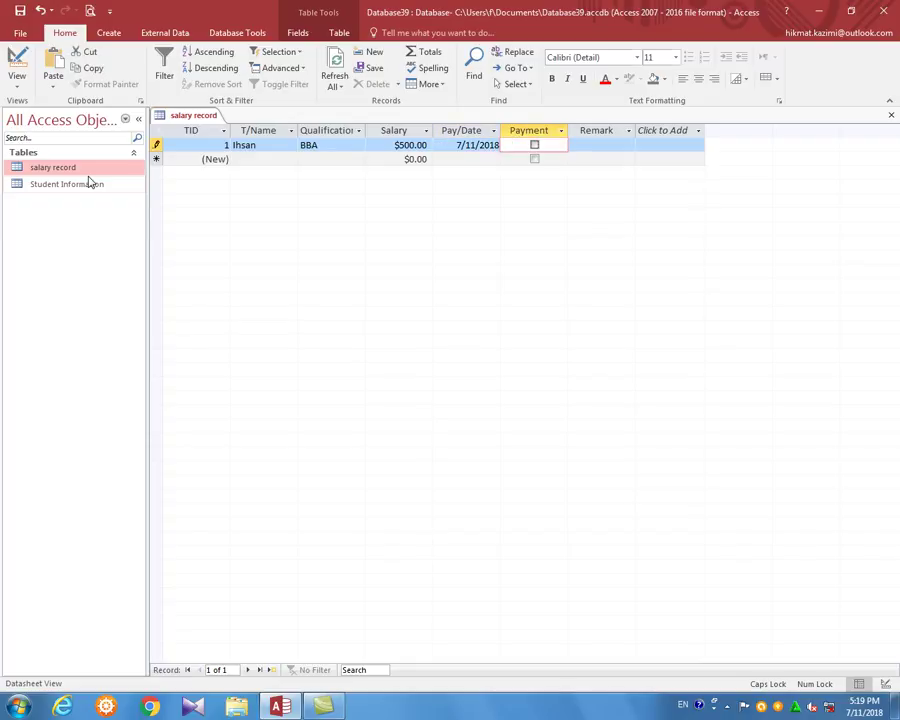
key(space)
key(Tab)
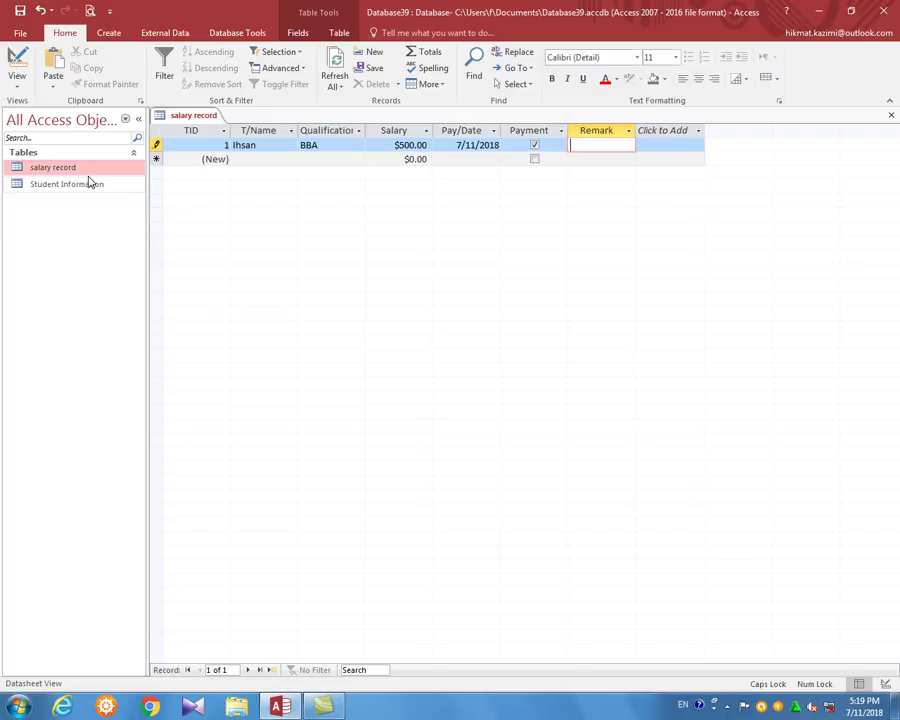
Enter a remark that the 500 dollars was paid to the teacher, then close the table
text(500 HUNDRED DOLLAR succcessful paid to)
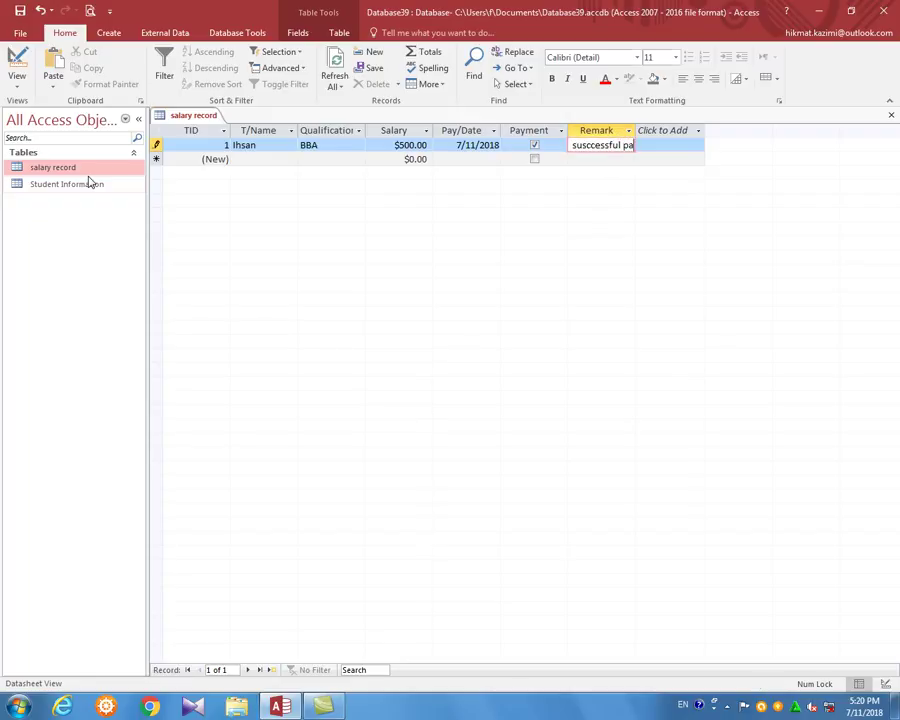
key(Caps_Lock)
text(S)
key(Caps_Lock)
text(ir. Ihsan)
key(Return)
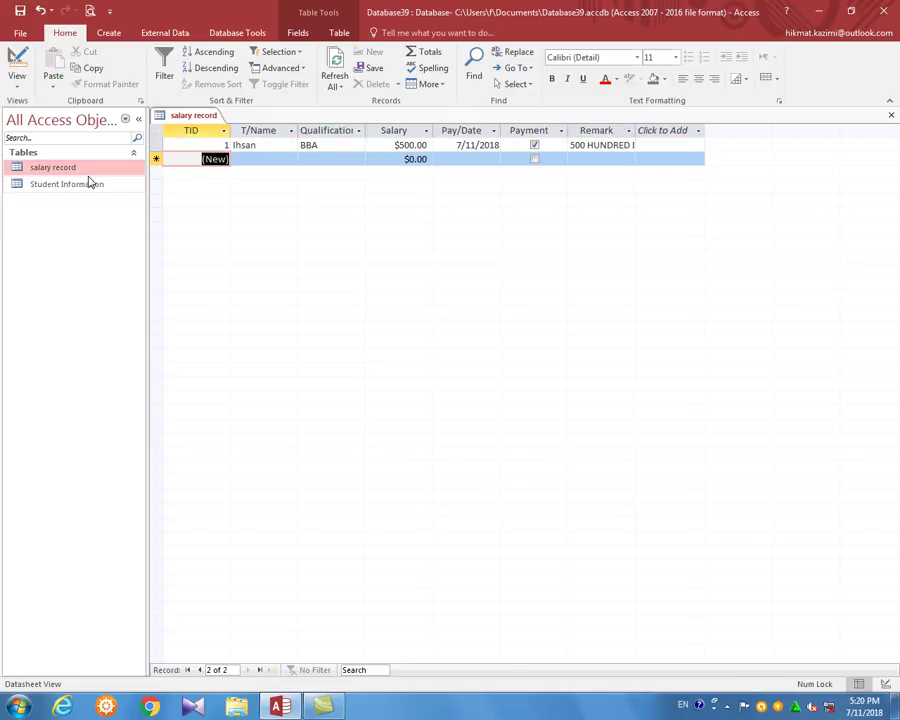
key(ctrl+w)
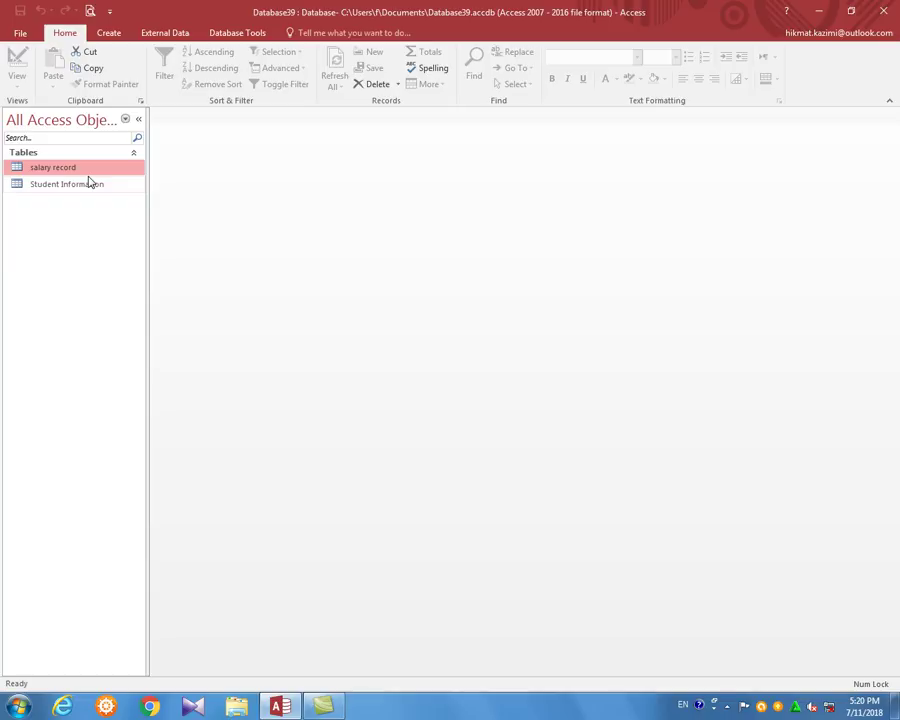